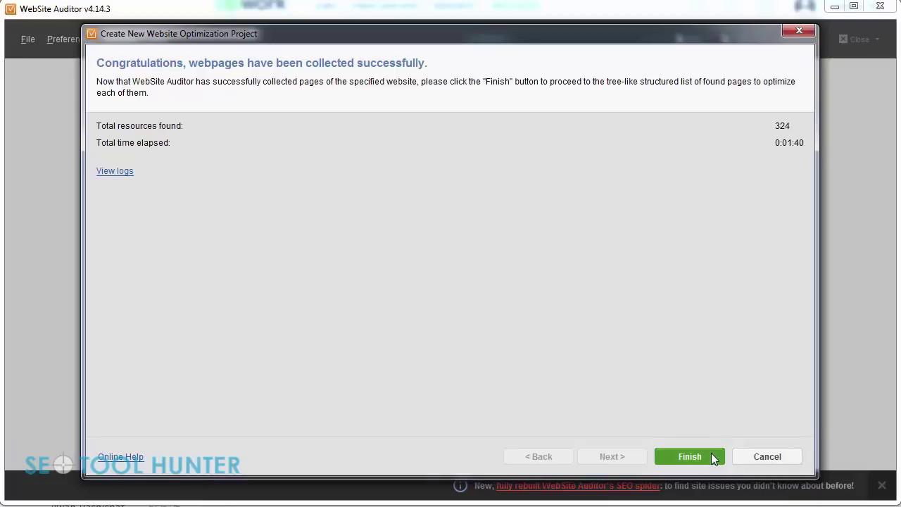
Finish creating the website project and look through the Site Audit factors down to the On-page group
click(710, 456)
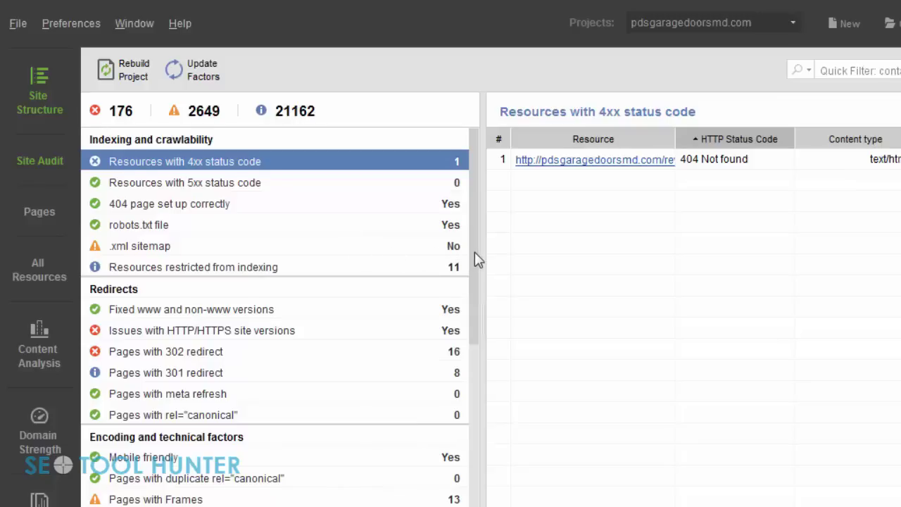
drag(474, 251, 481, 365)
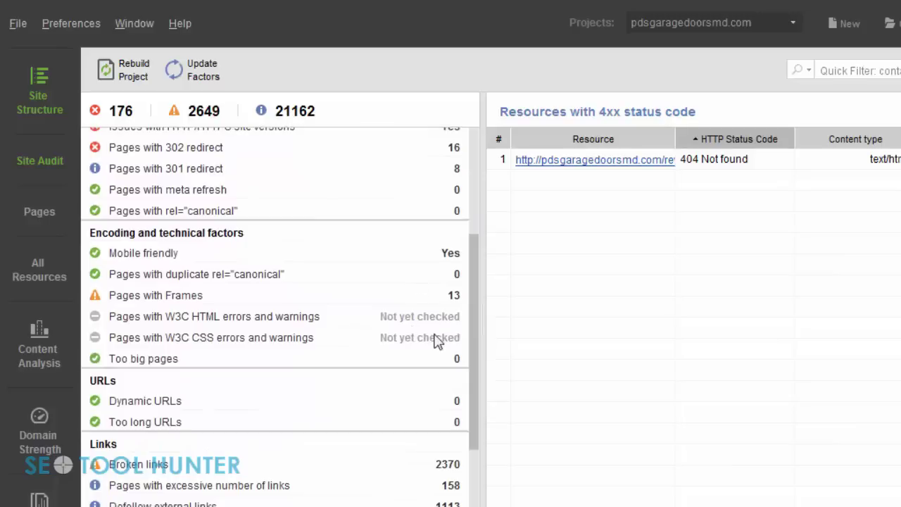
scroll(474, 378, down, 2)
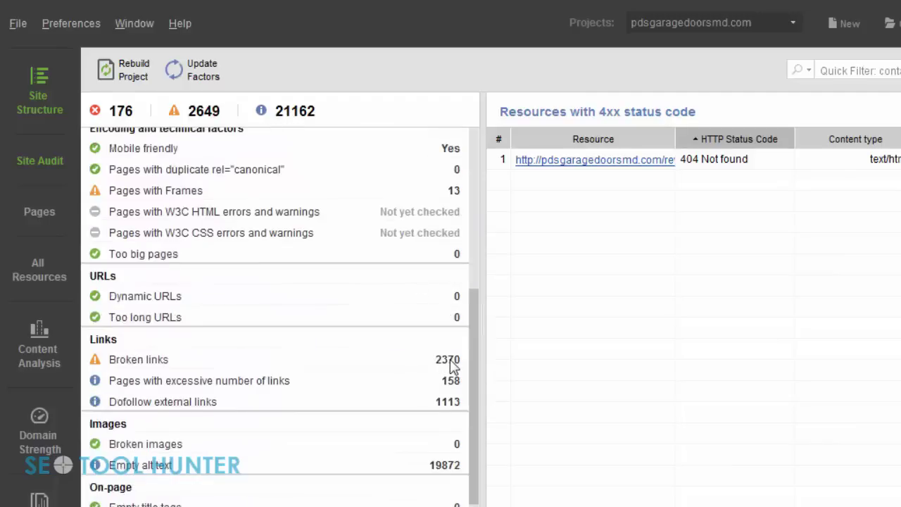
drag(474, 359, 478, 411)
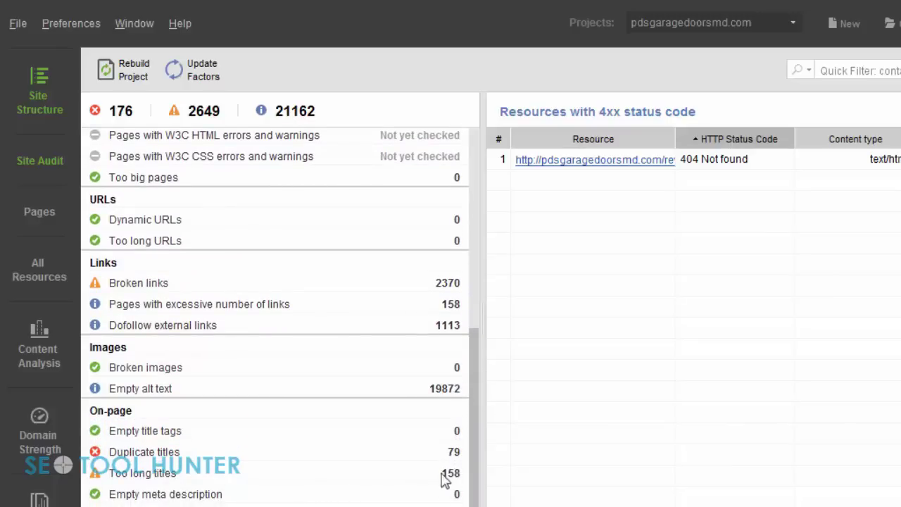
Examine the audited pages with too long titles, duplicate titles, duplicate meta descriptions and too long meta descriptions
click(361, 477)
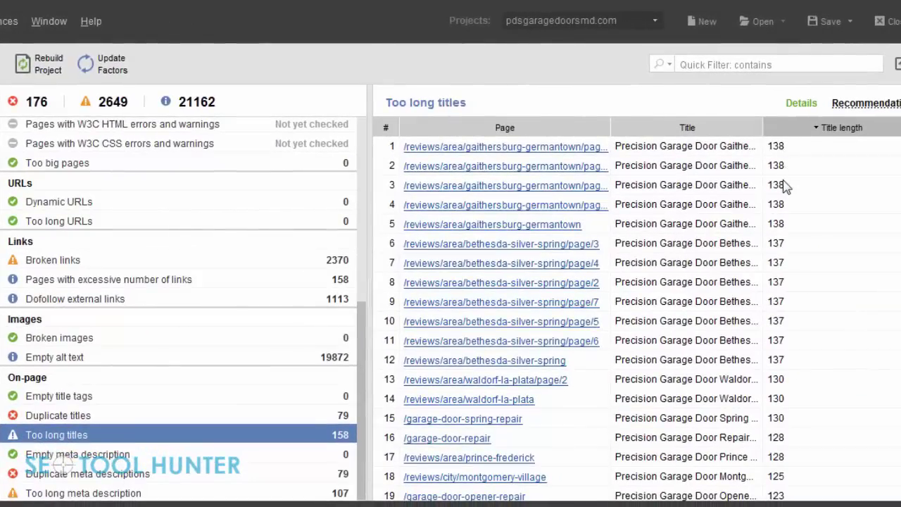
drag(771, 132, 893, 132)
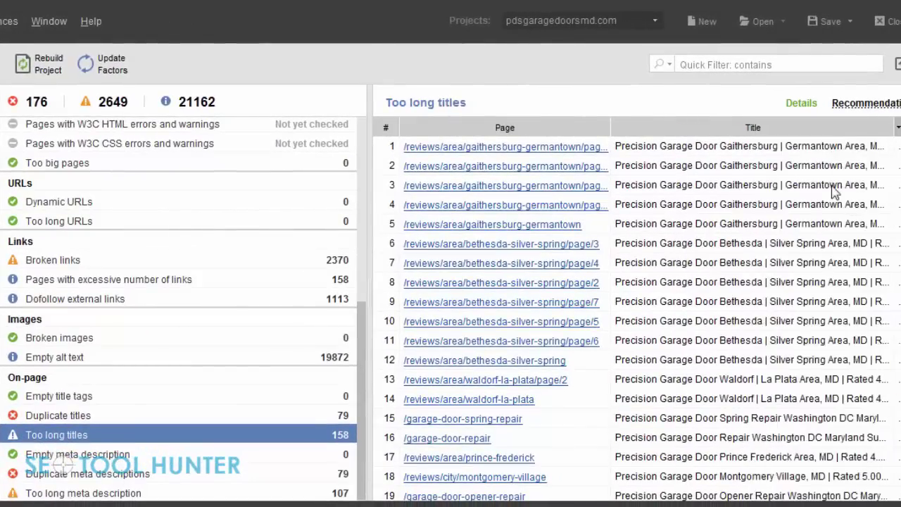
click(60, 418)
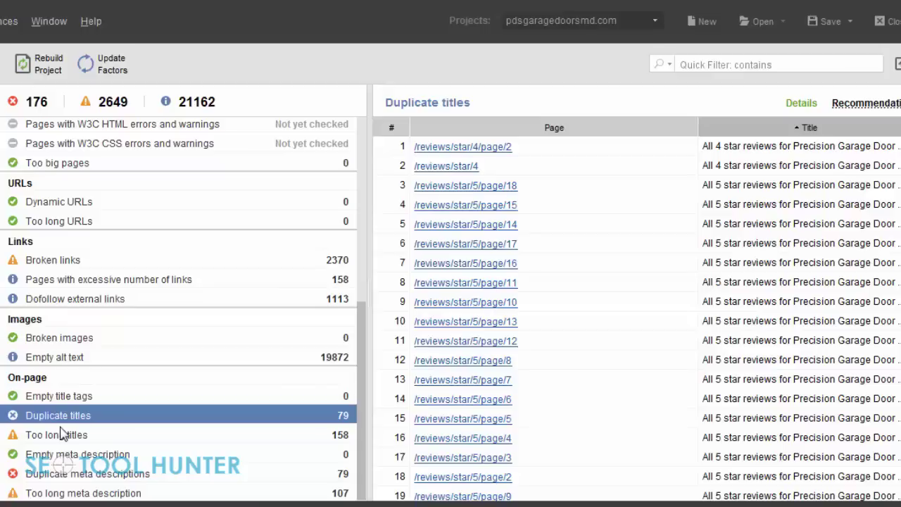
click(62, 432)
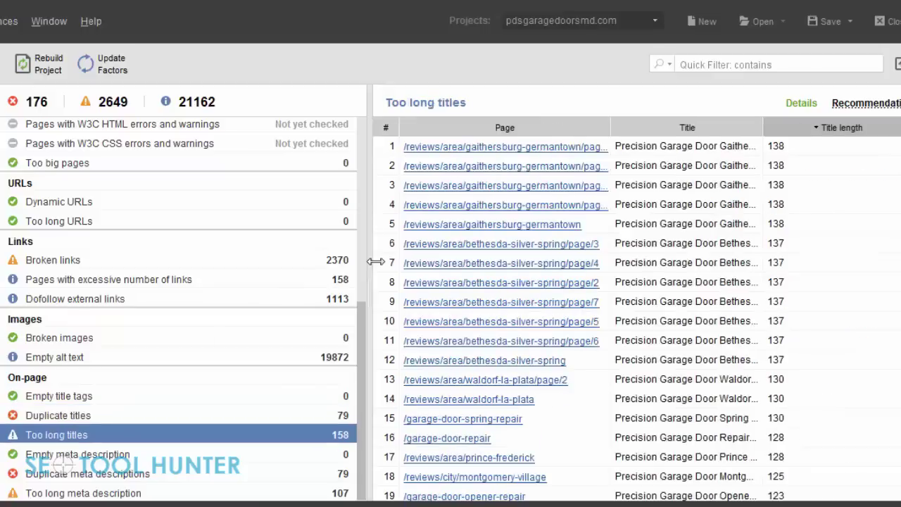
click(294, 476)
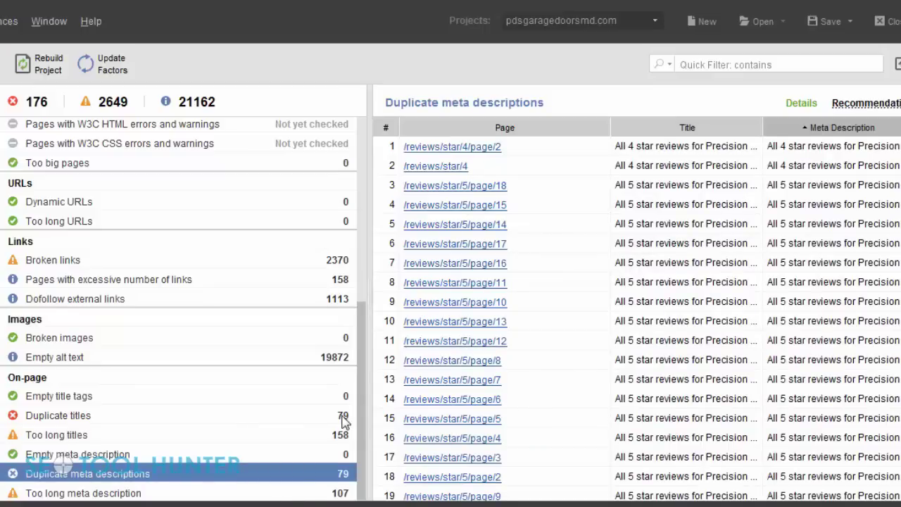
click(343, 493)
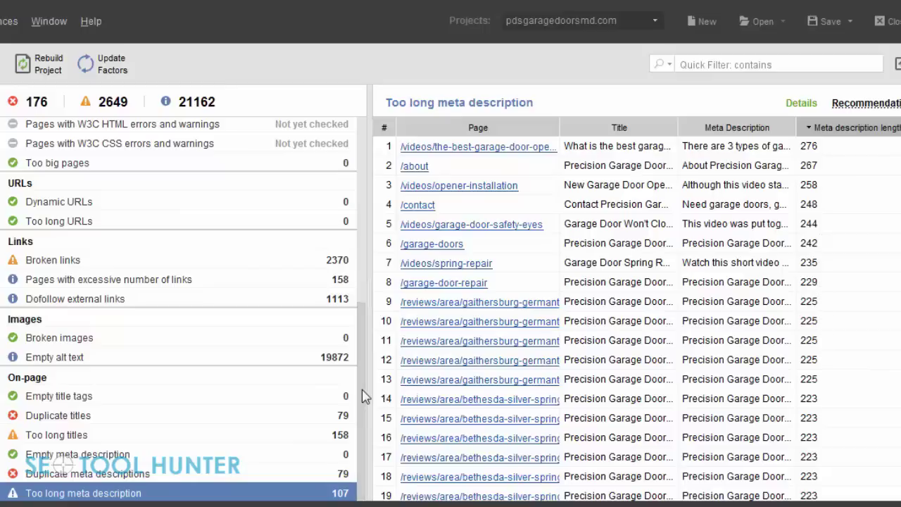
Look over the audit factors again and read the recommendation for Duplicate titles
drag(362, 387, 378, 193)
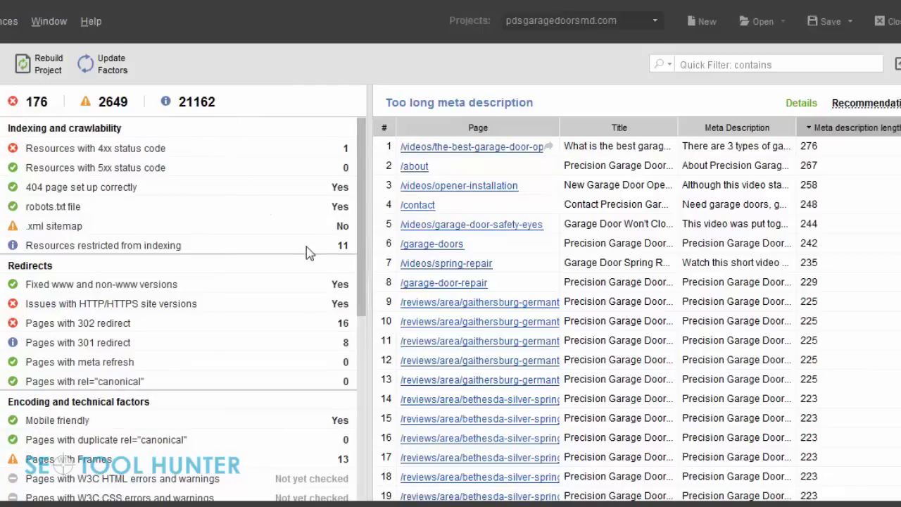
scroll(317, 254, down, 6)
click(317, 270)
click(338, 426)
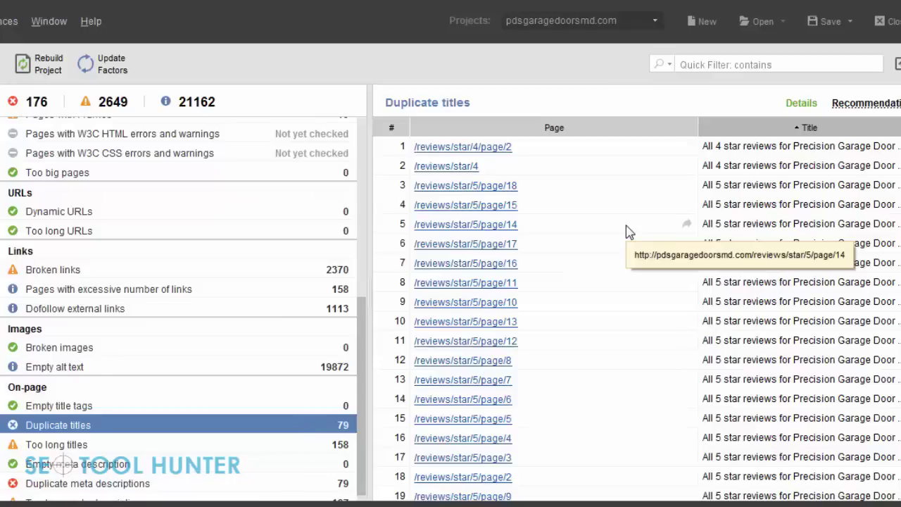
click(847, 103)
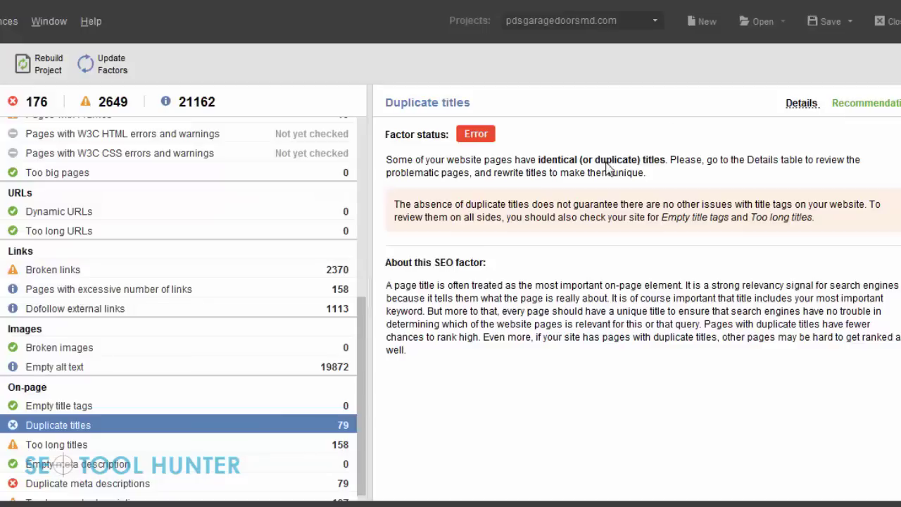
View the site's Pages list and the links from the /about/ page
click(29, 186)
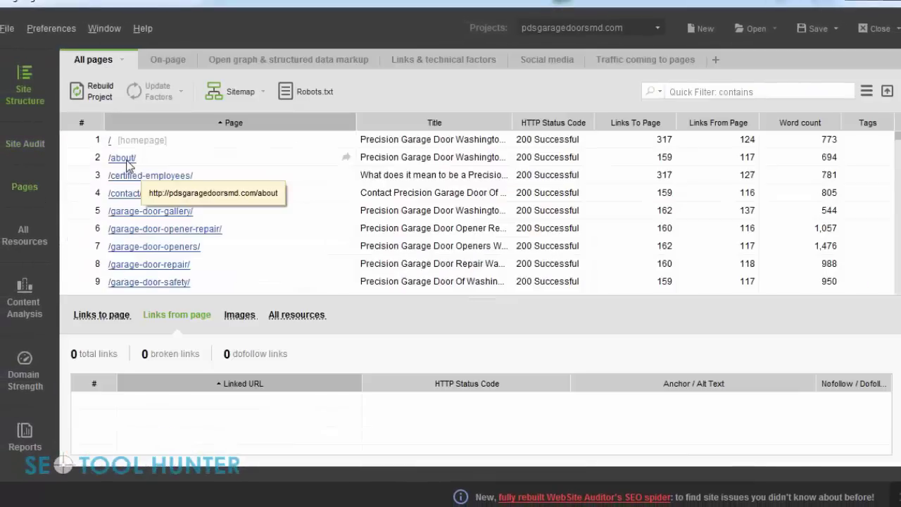
click(150, 159)
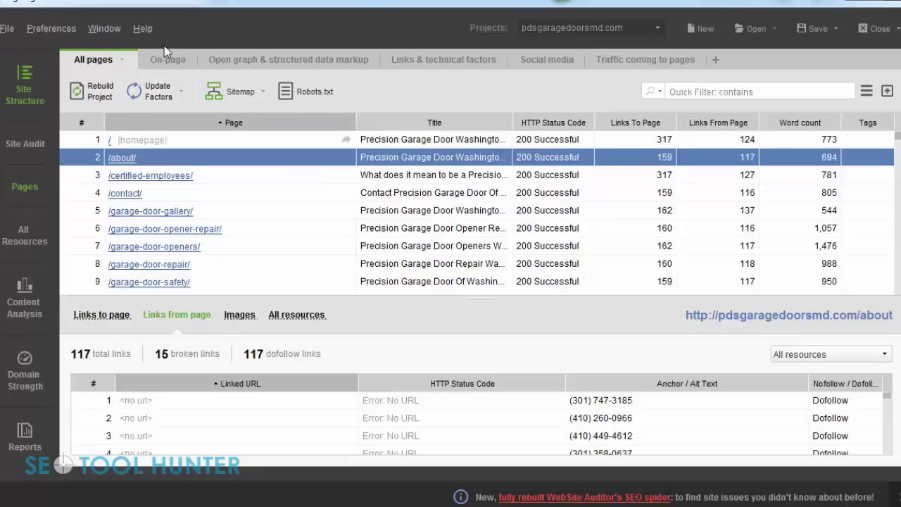
click(114, 55)
Examine the pages' on-page data, Open Graph and structured data markup, and links and technical factors
click(155, 60)
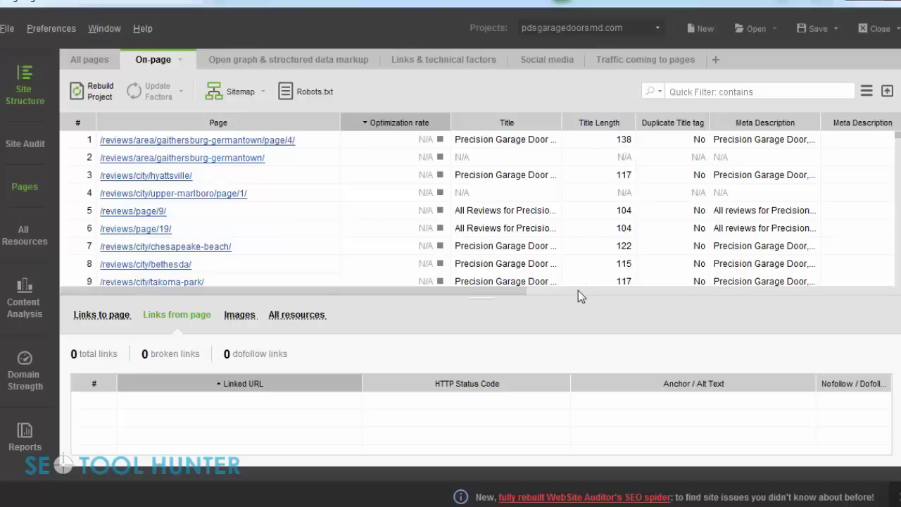
click(296, 62)
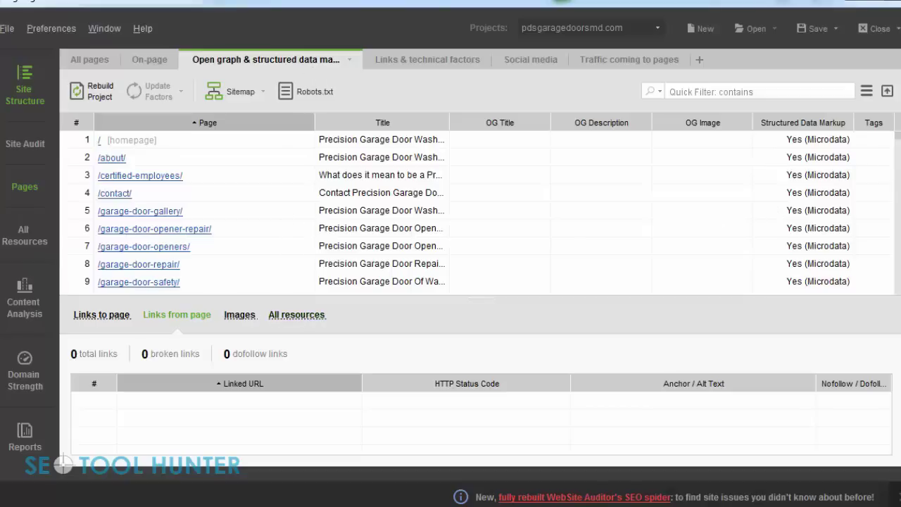
mouse_move(897, 135)
mouse_down()
mouse_move(897, 166)
mouse_move(898, 140)
mouse_up()
click(442, 62)
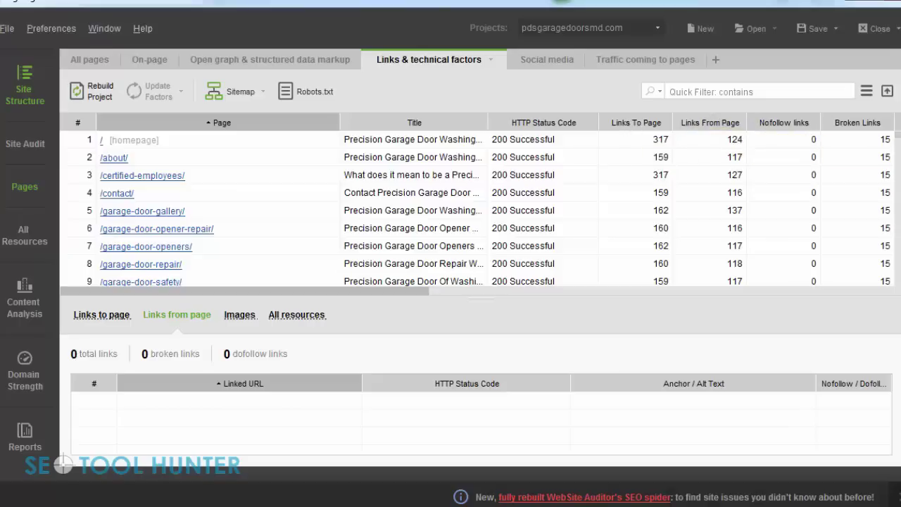
scroll(477, 208, down, 2)
scroll(477, 208, up, 2)
Review the list of all site resources and show only the internal images
click(40, 234)
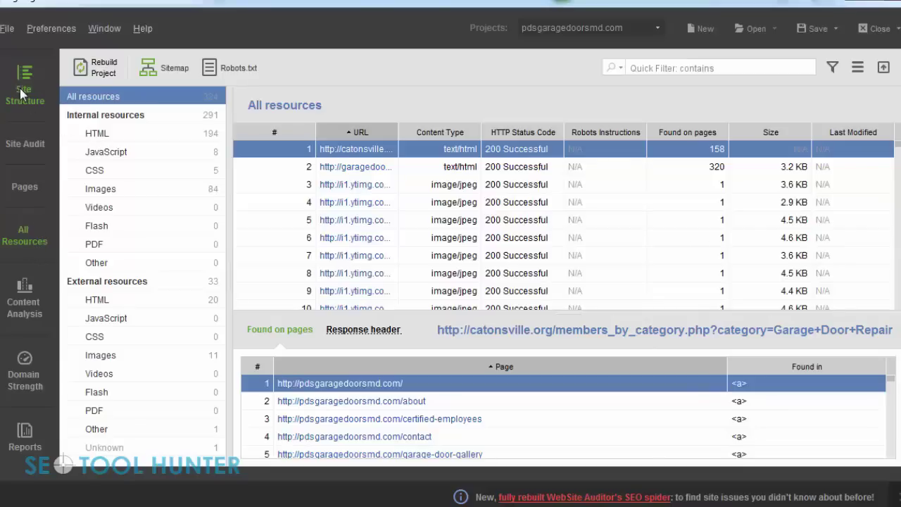
click(25, 145)
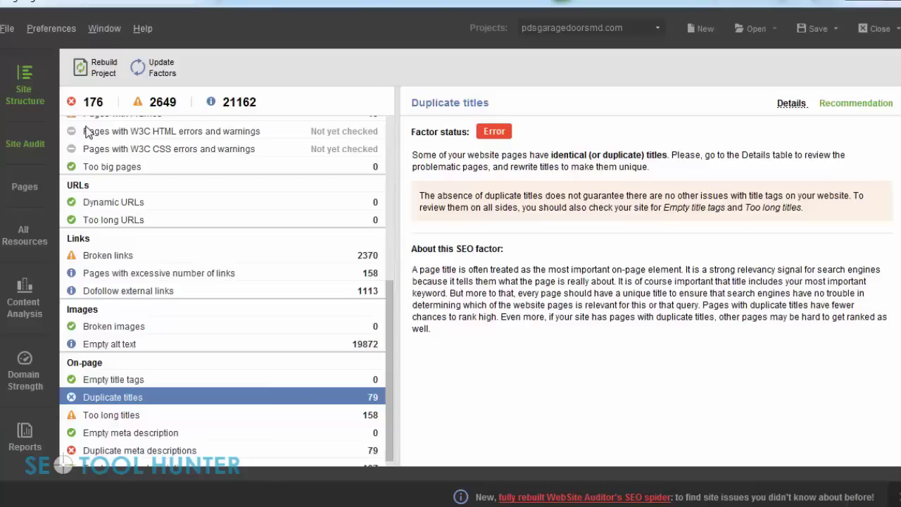
click(32, 236)
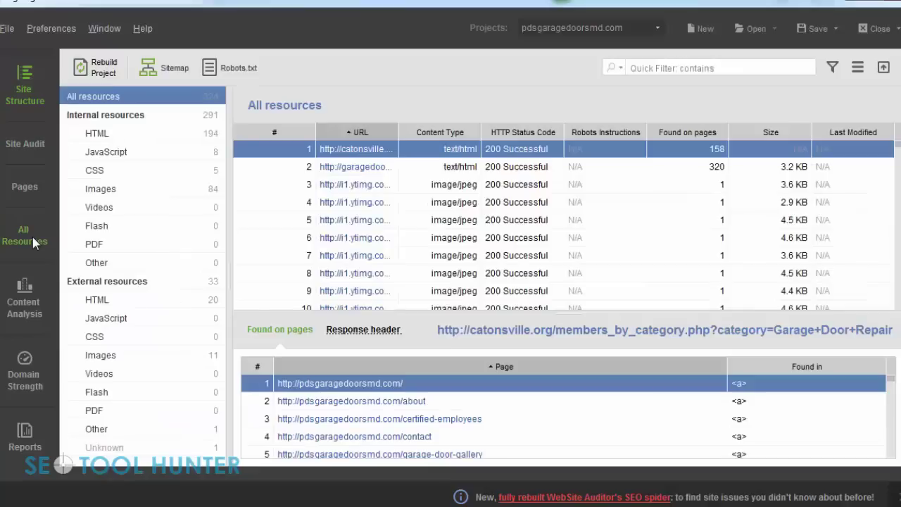
click(105, 188)
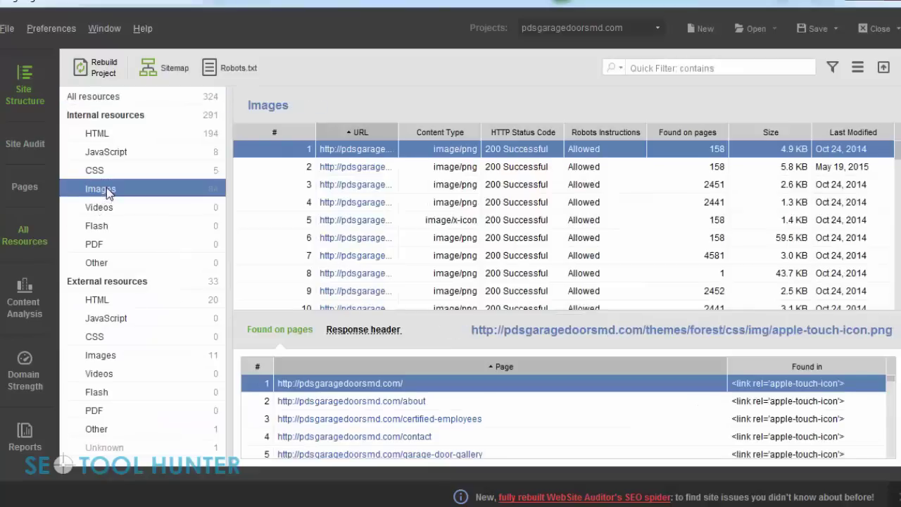
Start a Content Editor analysis and select /garage-door-openers/ as the page to analyze
click(26, 302)
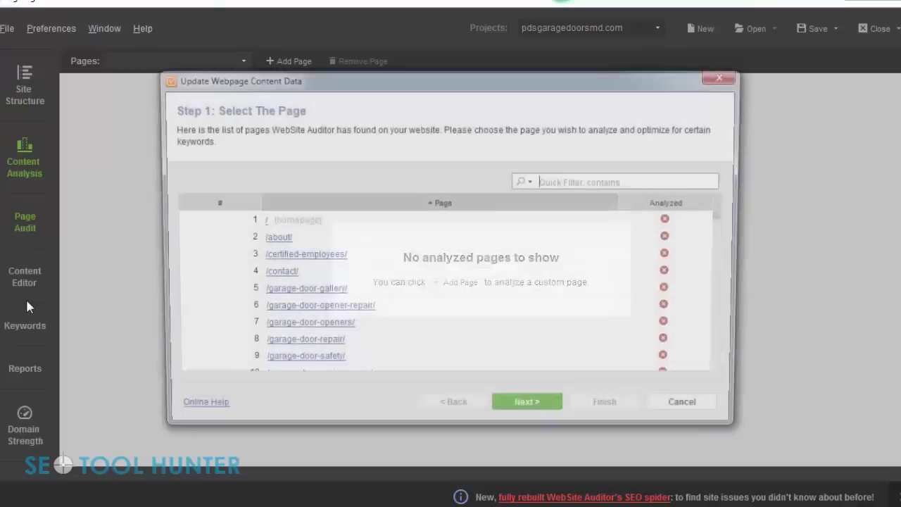
key(Escape)
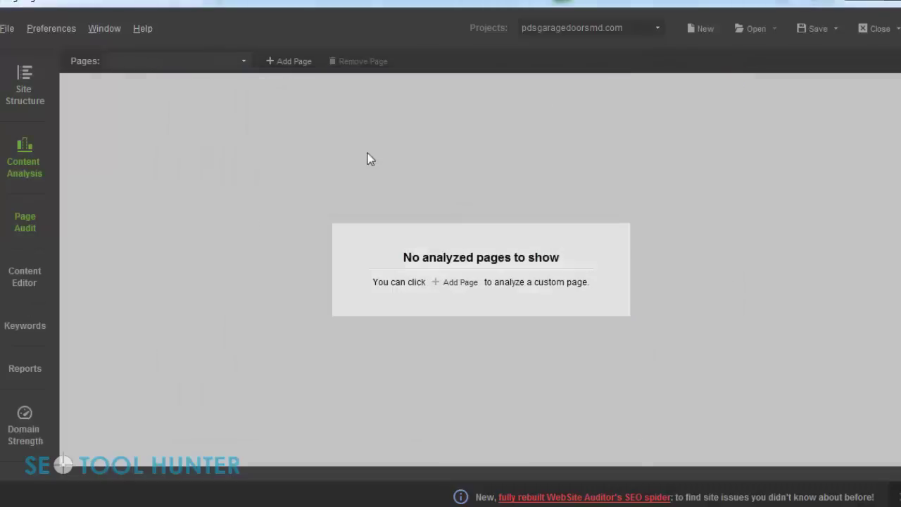
click(28, 284)
click(458, 282)
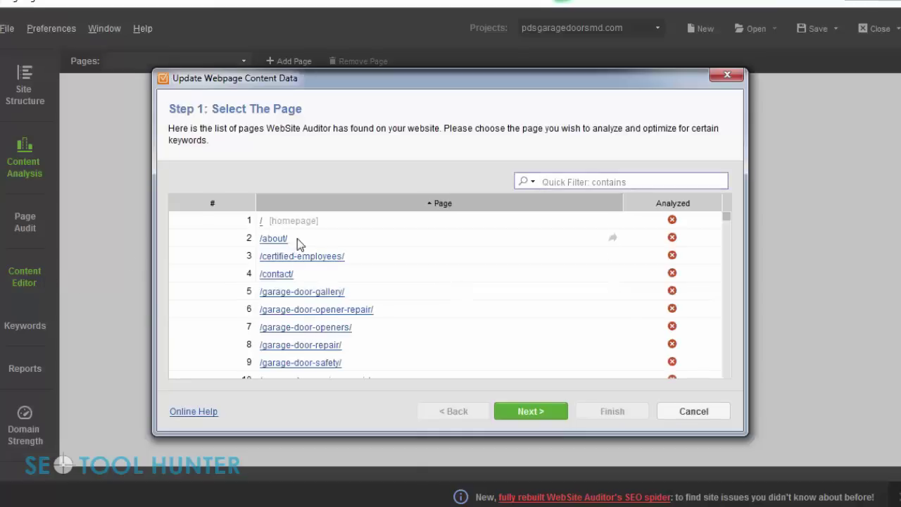
click(358, 328)
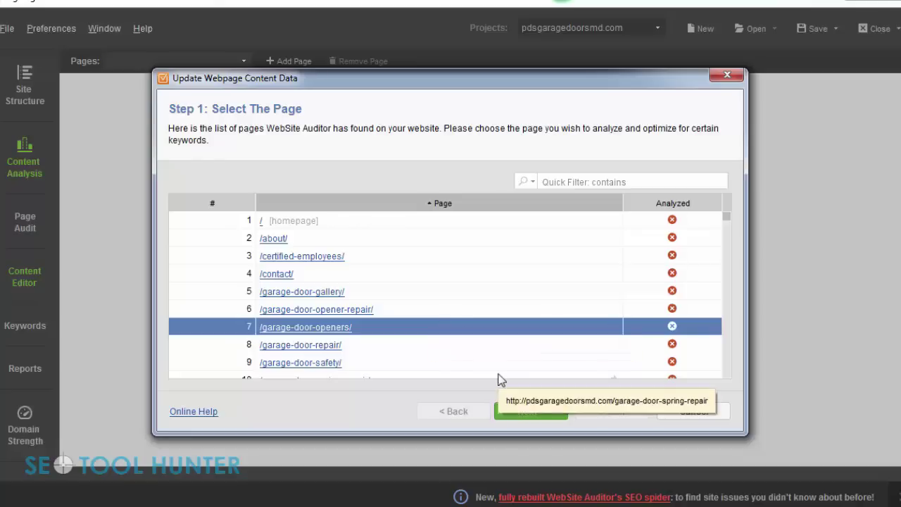
click(527, 410)
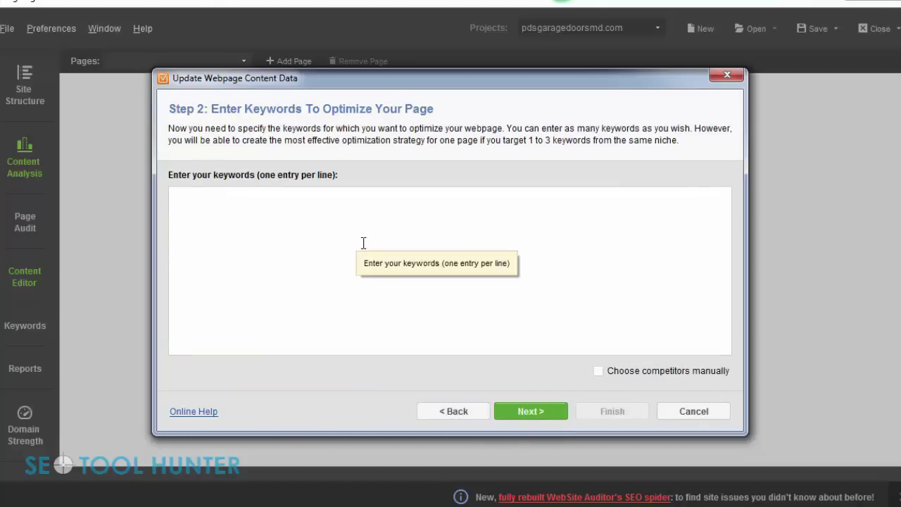
Enter the keyword "garage door openers", keep Google as the search engine, and complete the page analysis
text(gara)
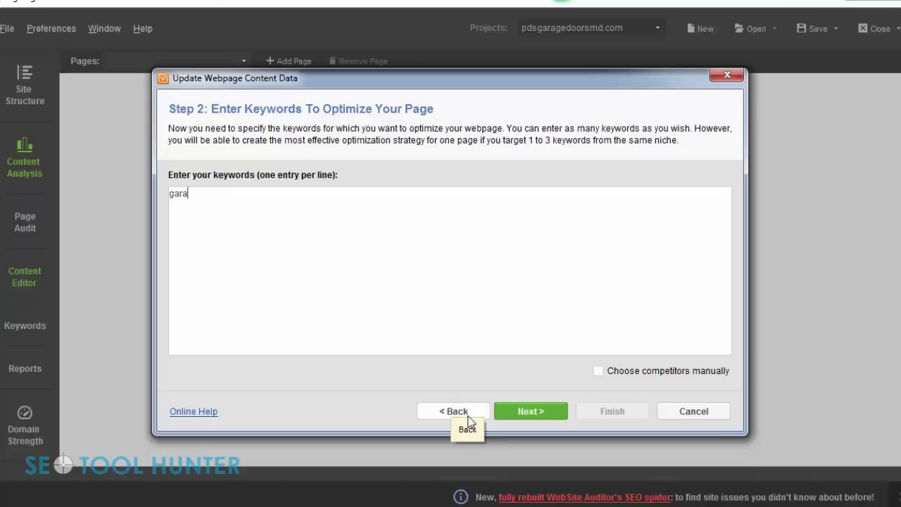
text(ge door openers)
click(507, 412)
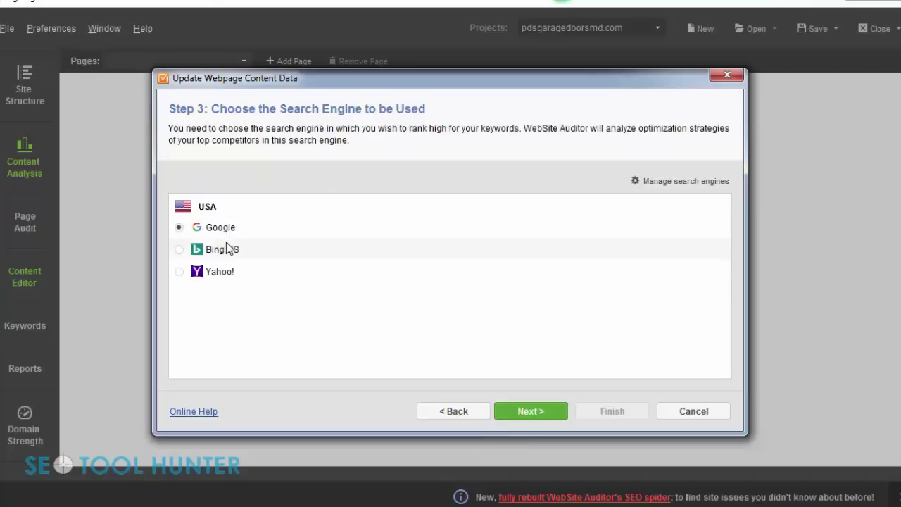
click(529, 414)
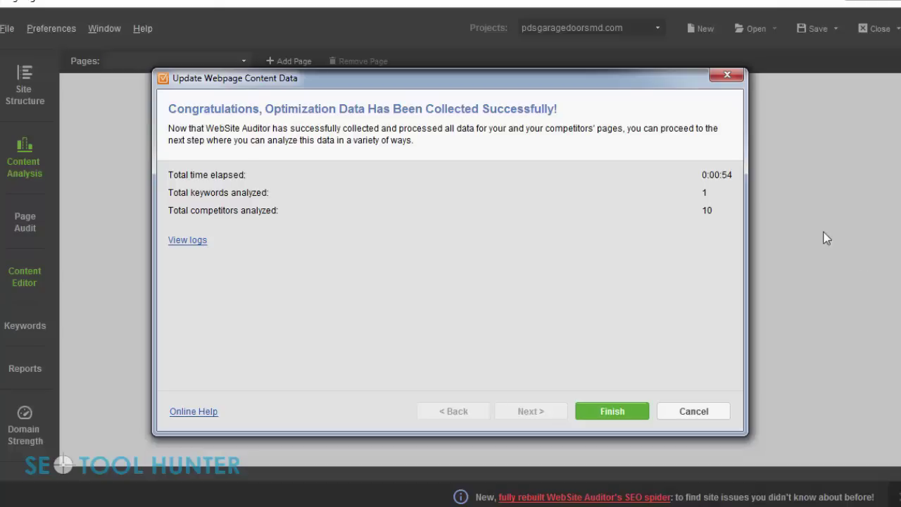
click(623, 413)
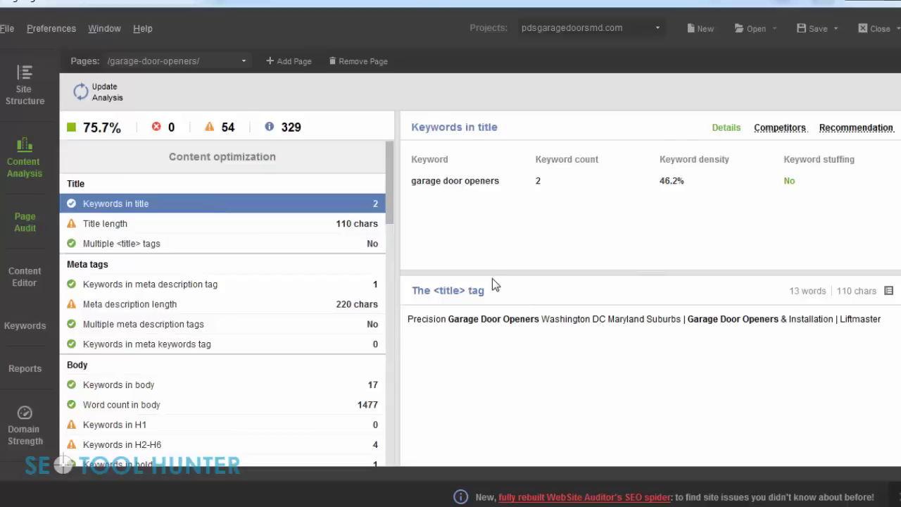
Compare the Title length and Keywords in title factors in the audit of the /garage-door-openers/ page
click(238, 227)
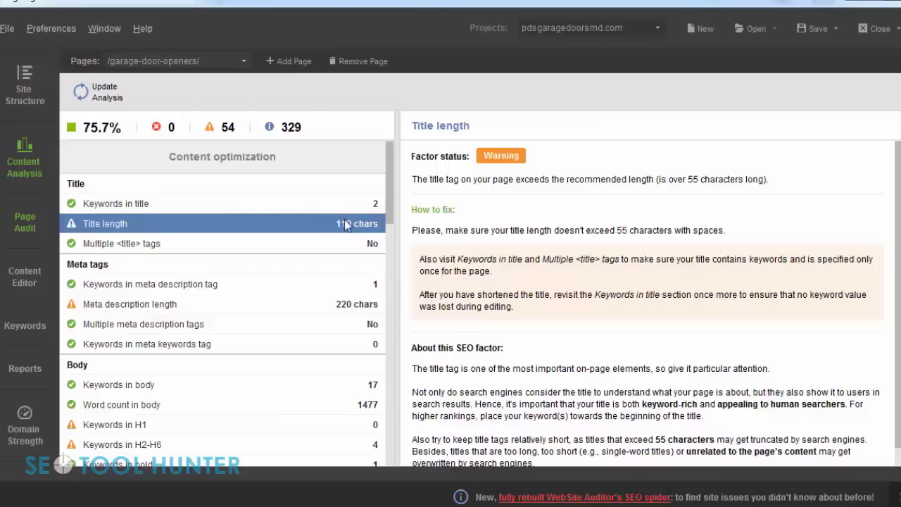
click(361, 204)
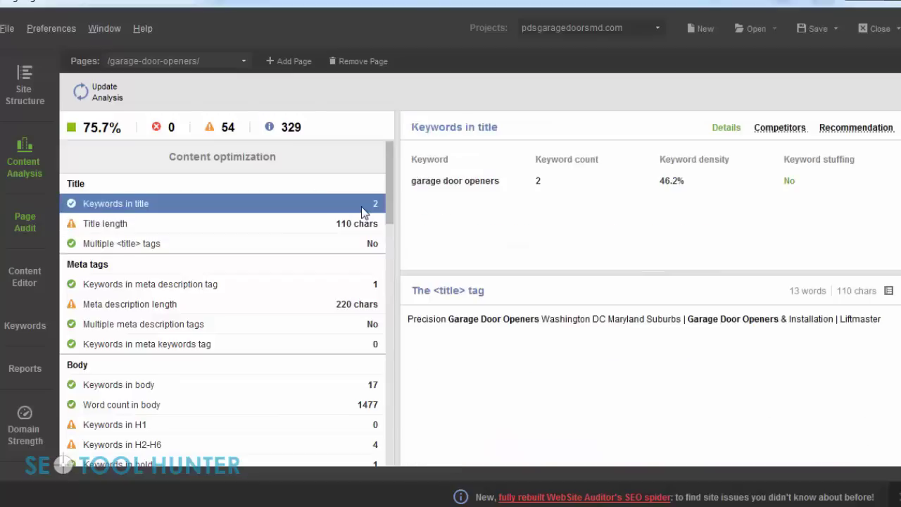
click(285, 219)
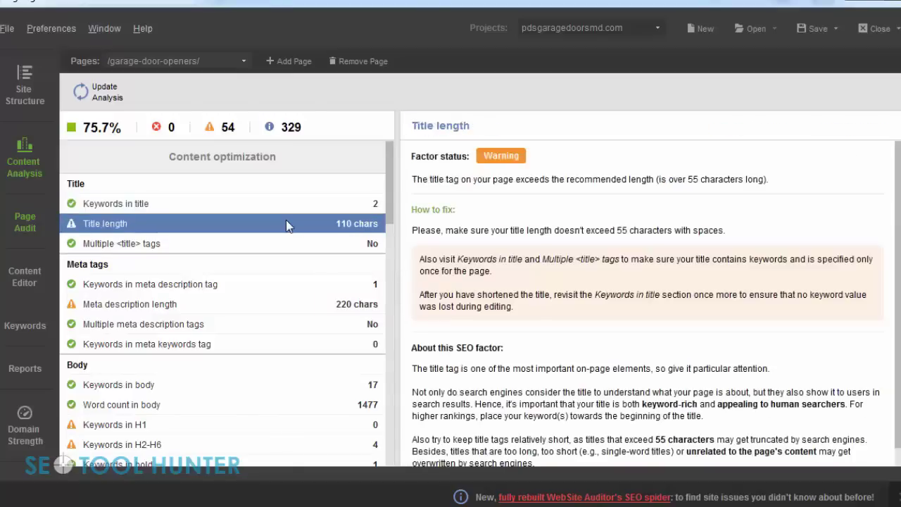
click(284, 201)
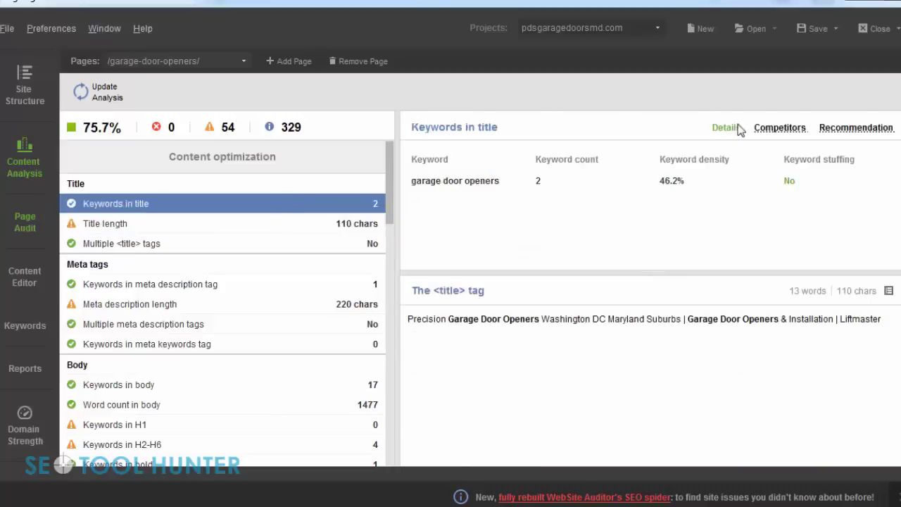
Review the competitor comparison and the recommendation for the Keywords in title factor, and look through the remaining audit factors
click(773, 127)
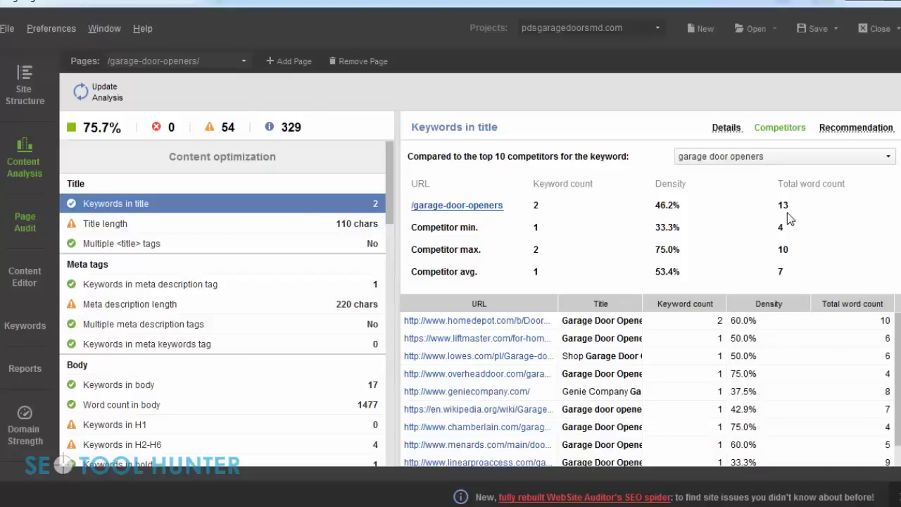
click(854, 133)
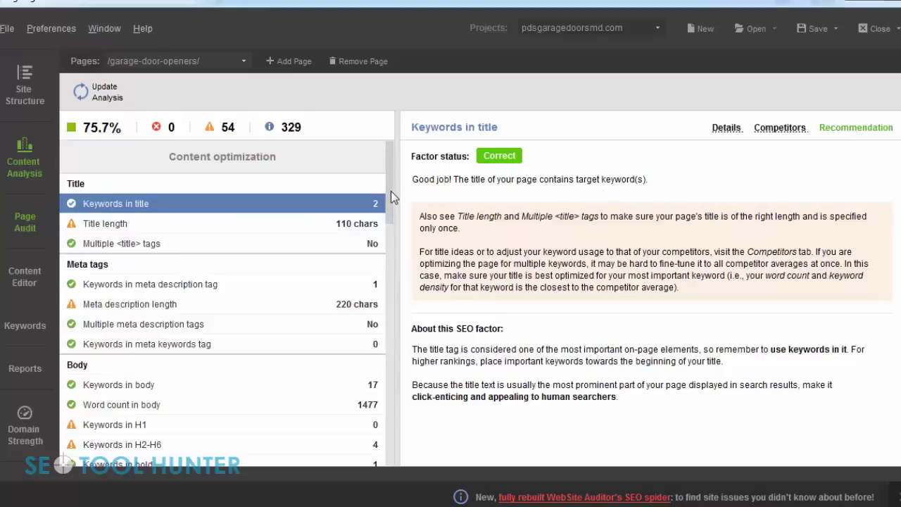
drag(390, 191, 405, 331)
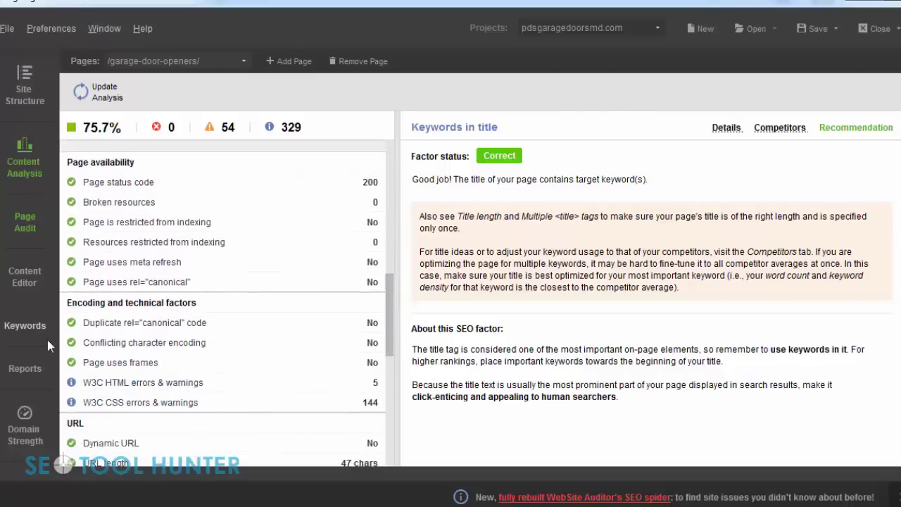
Open the reports for the /garage-door-openers/ page and read through the Page Audit (Summary) report
click(37, 367)
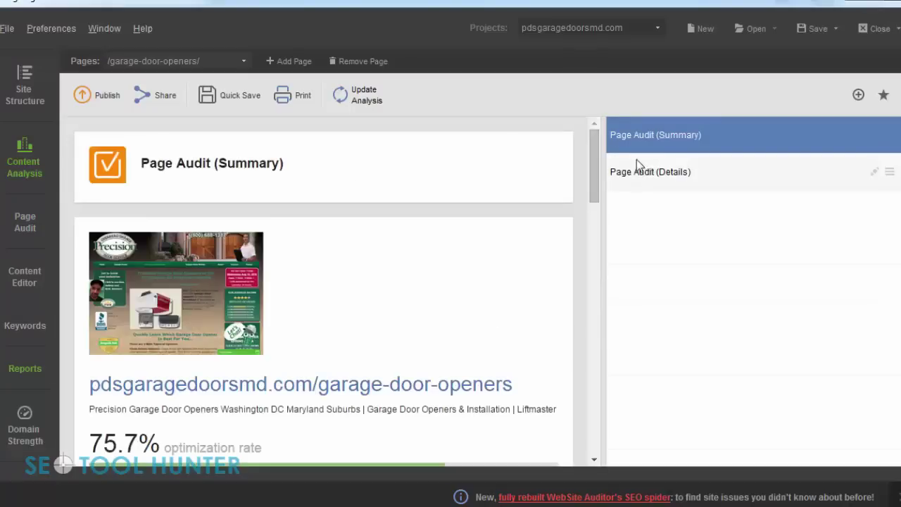
drag(594, 169, 603, 260)
drag(605, 269, 596, 416)
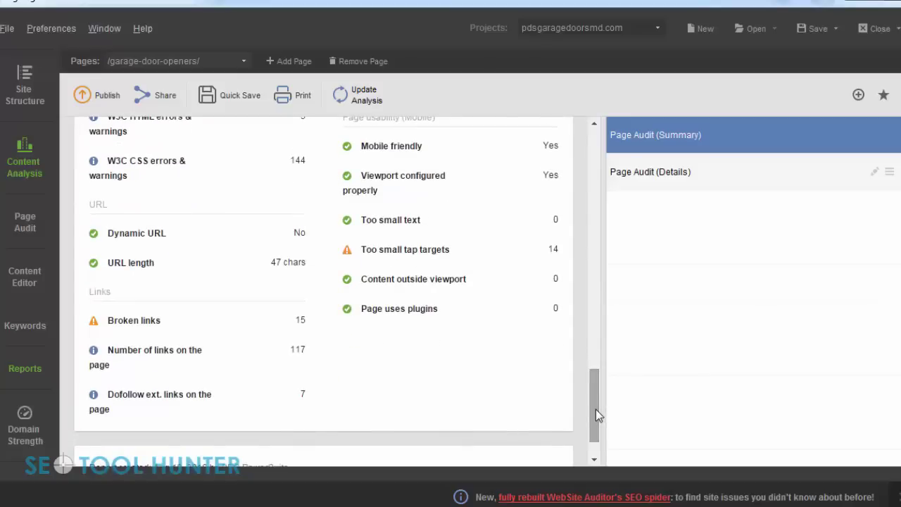
drag(595, 414, 605, 215)
Show the Page Audit (Details) report and examine its competitor keyword comparison tables
click(633, 173)
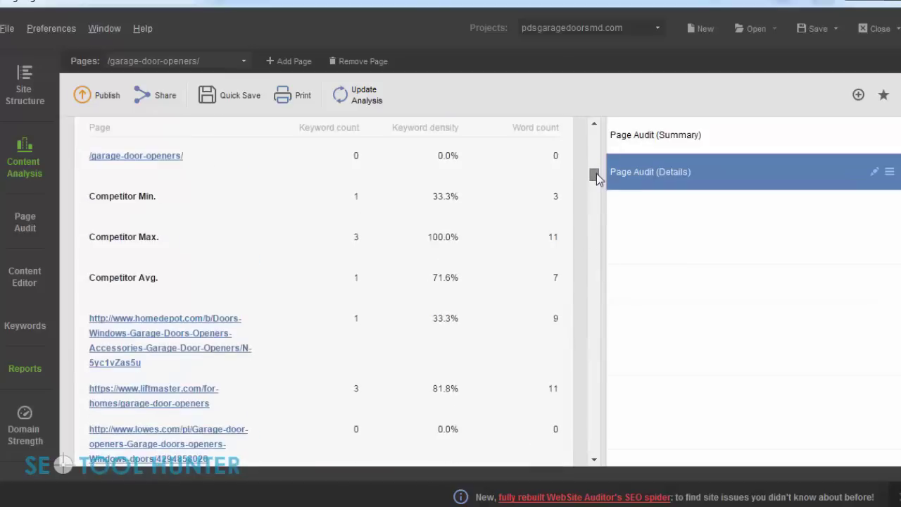
drag(595, 173, 596, 149)
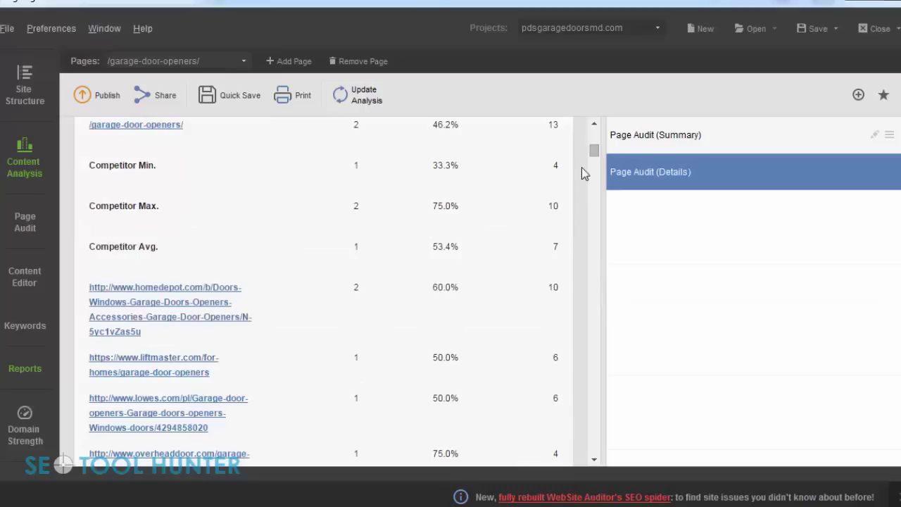
click(594, 125)
click(594, 125)
scroll(314, 348, up, 2)
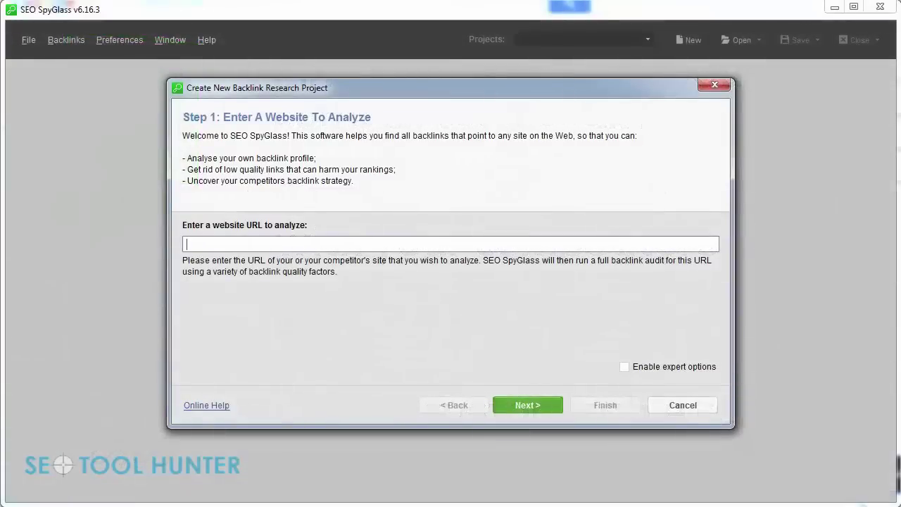
text(www.pdsgaragedoorsmd.com)
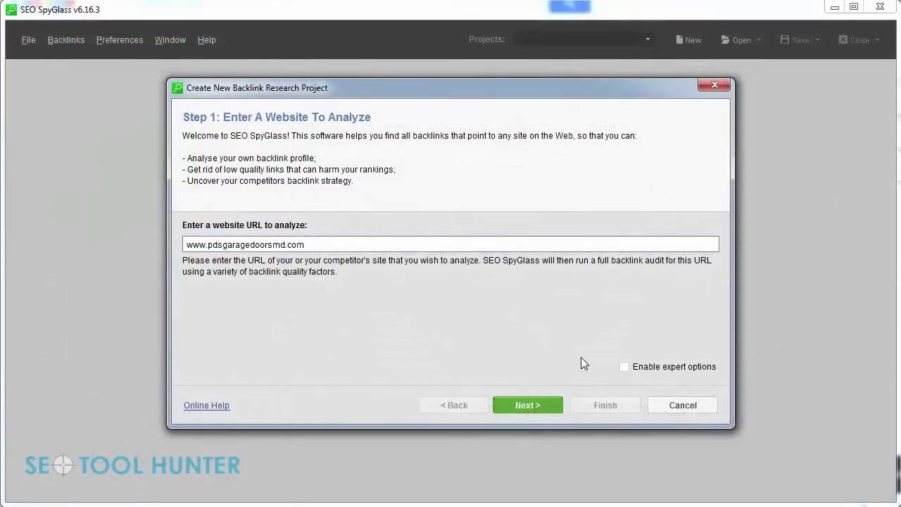
click(625, 367)
click(523, 406)
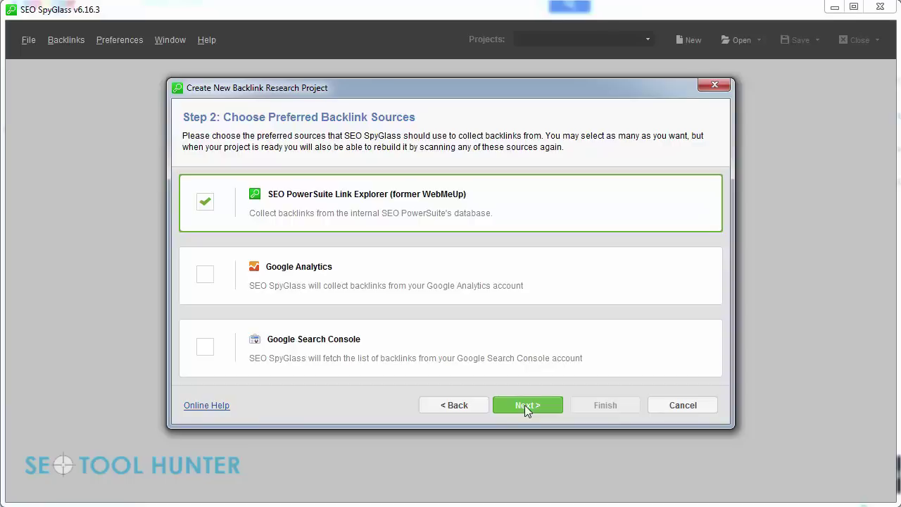
Keep SEO PowerSuite Link Explorer as the source, limit backlinks from one domain to 10, and complete the backlink collection
click(524, 404)
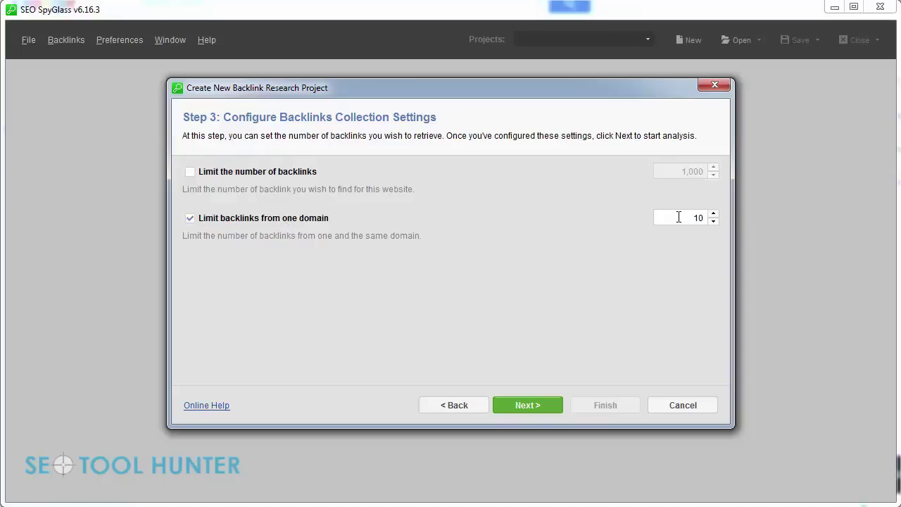
click(526, 402)
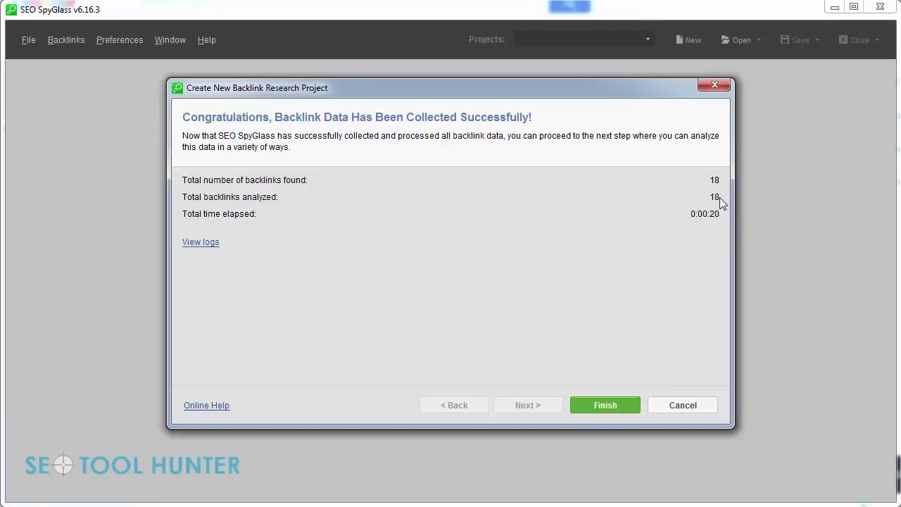
click(623, 404)
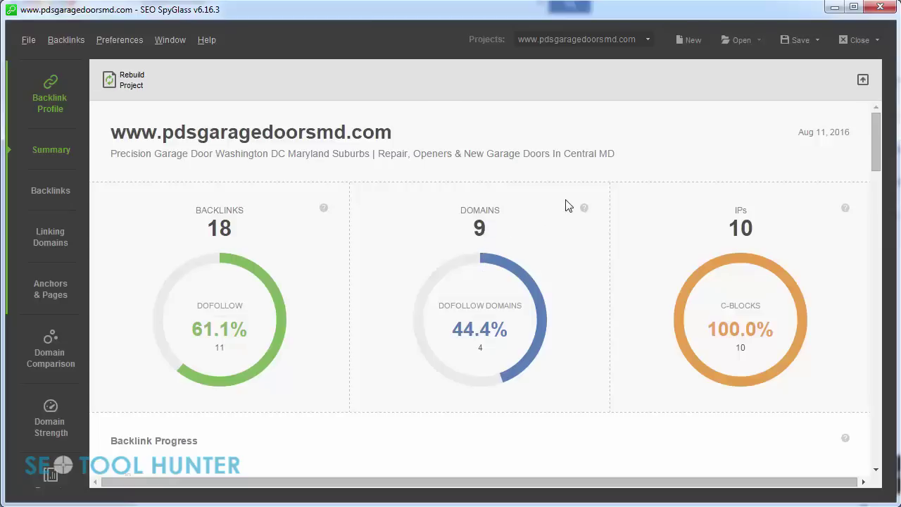
Examine the backlink profile summary, including backlink and domain totals, progress charts, backlink countries, anchor texts and linked pages
mouse_move(586, 209)
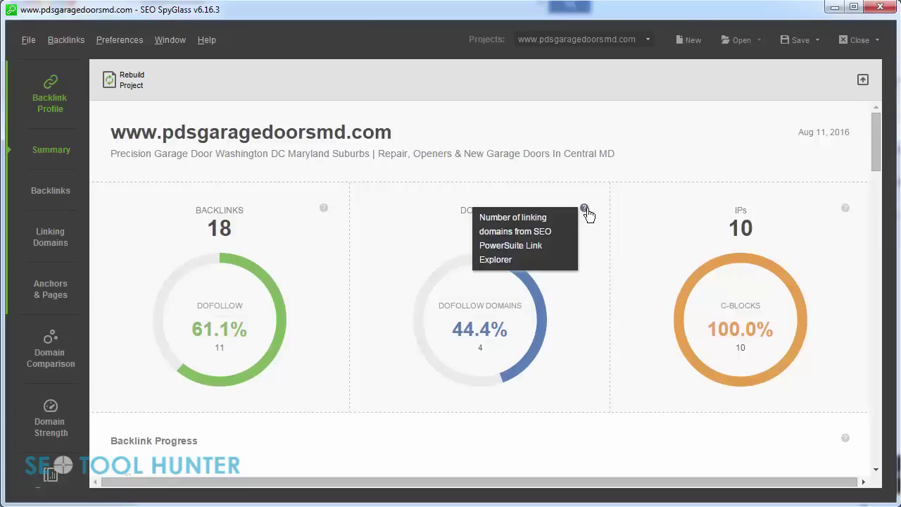
mouse_move(330, 213)
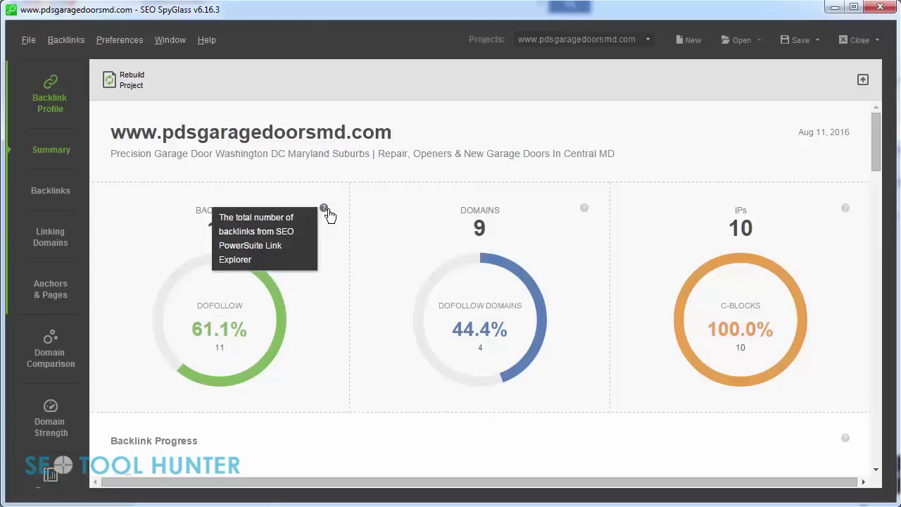
drag(877, 154, 879, 191)
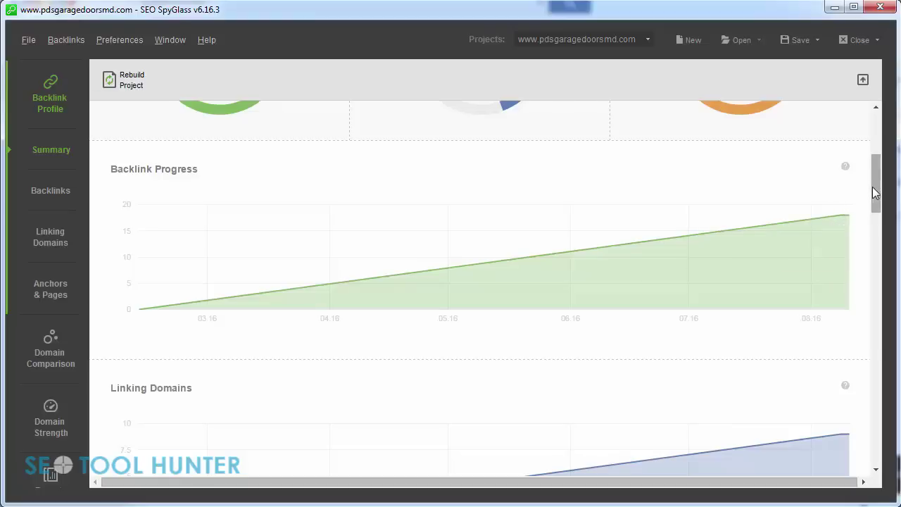
drag(874, 192, 884, 289)
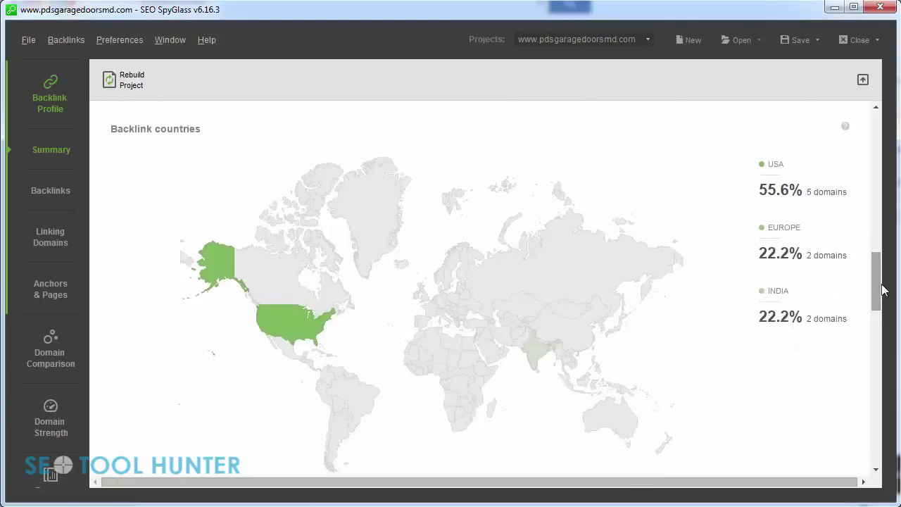
drag(884, 290, 883, 347)
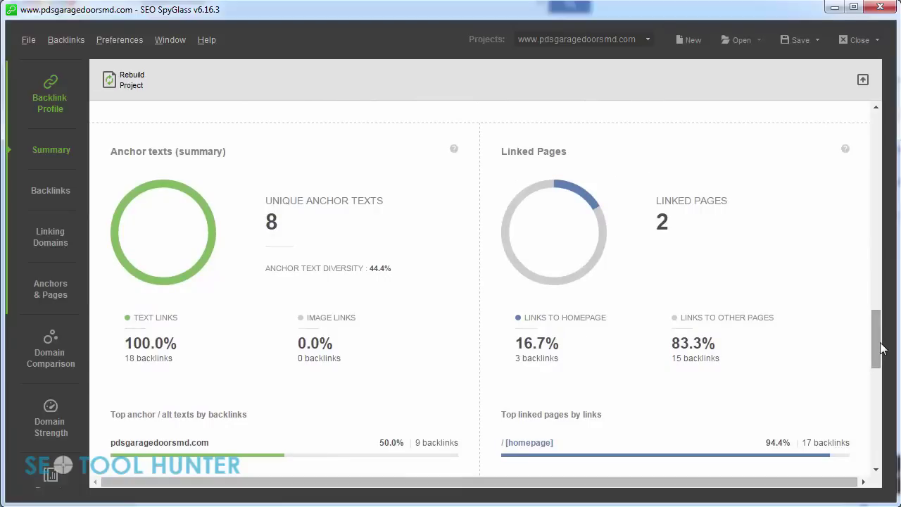
drag(881, 348, 881, 359)
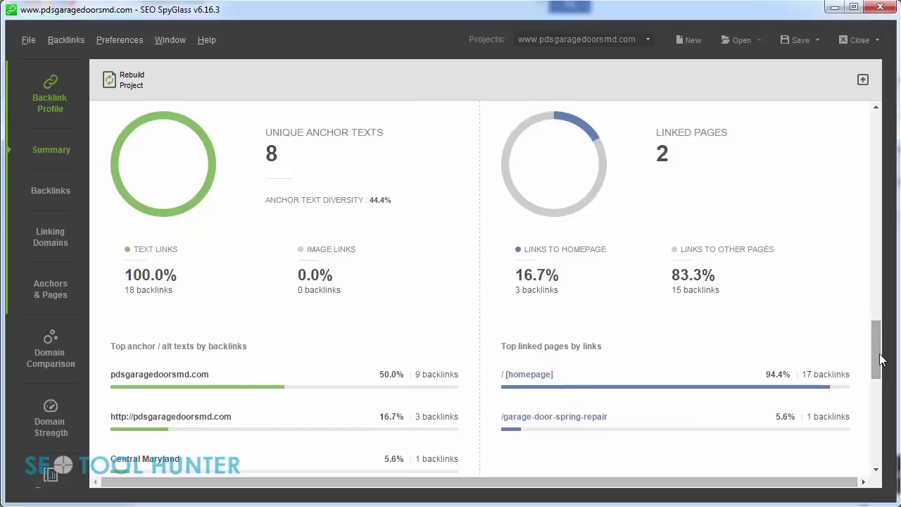
mouse_move(880, 359)
mouse_down()
mouse_move(879, 375)
mouse_move(877, 356)
mouse_up()
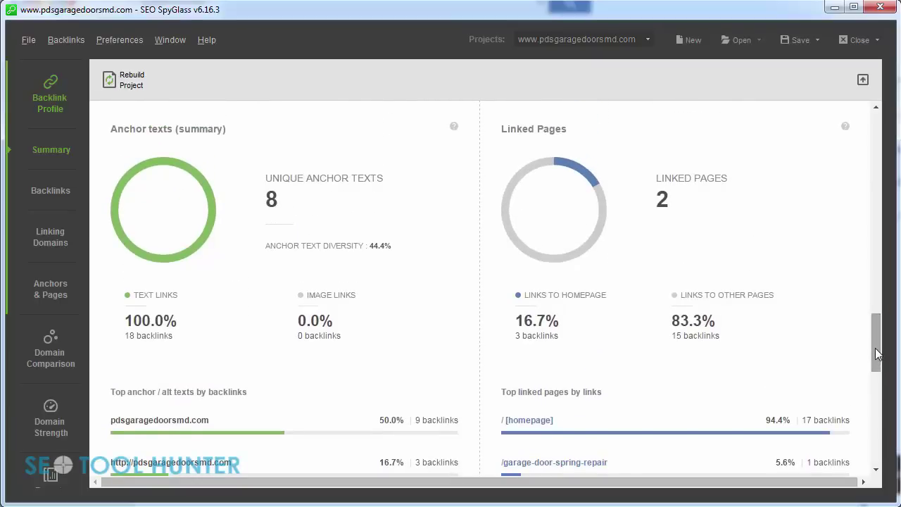
drag(876, 356, 877, 444)
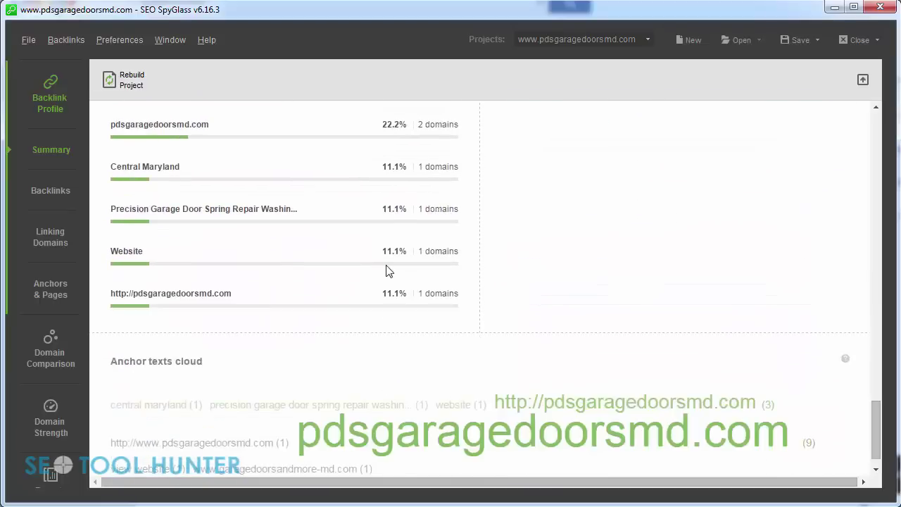
Review the list of individual backlinks, adjusting the Linked Page column width, and check the backlinks' penalty risk
click(65, 191)
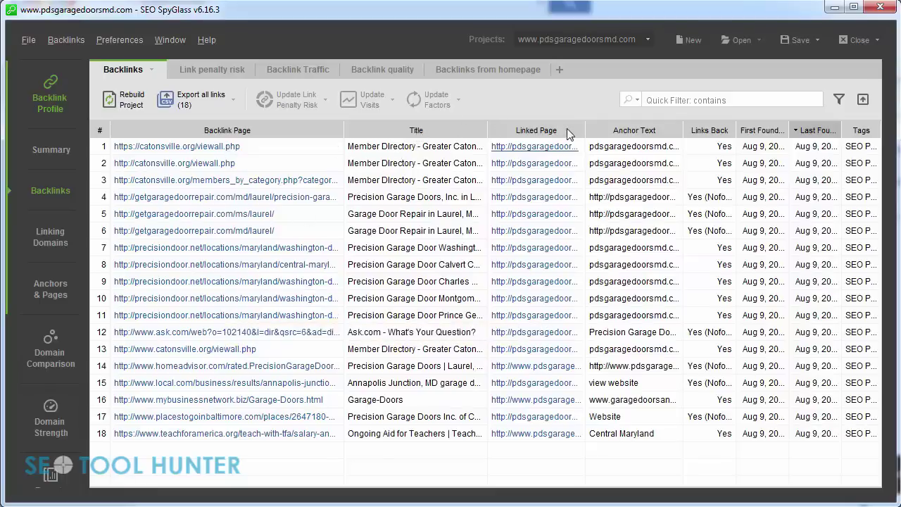
drag(585, 130, 688, 121)
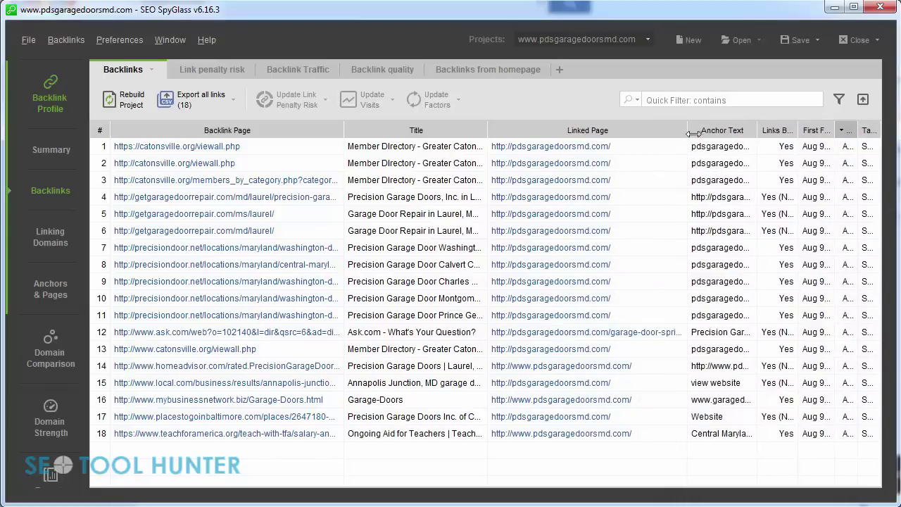
drag(688, 130, 599, 121)
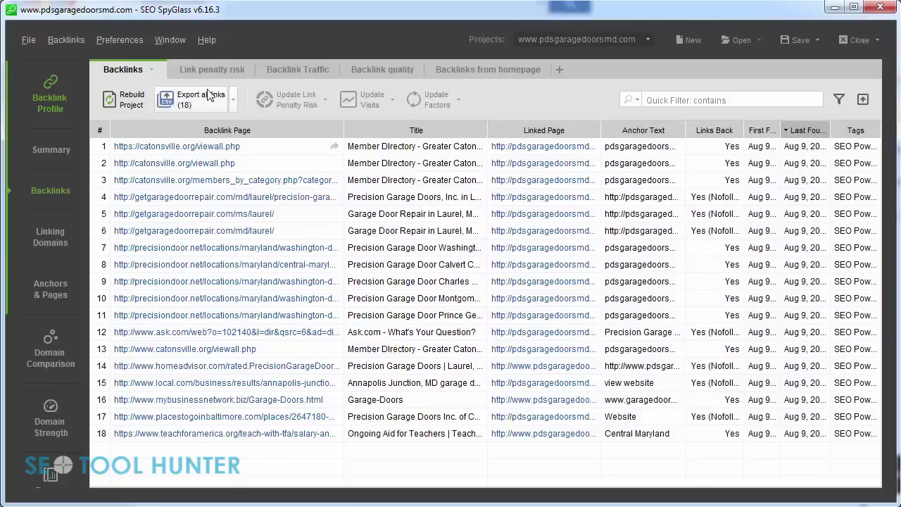
click(221, 69)
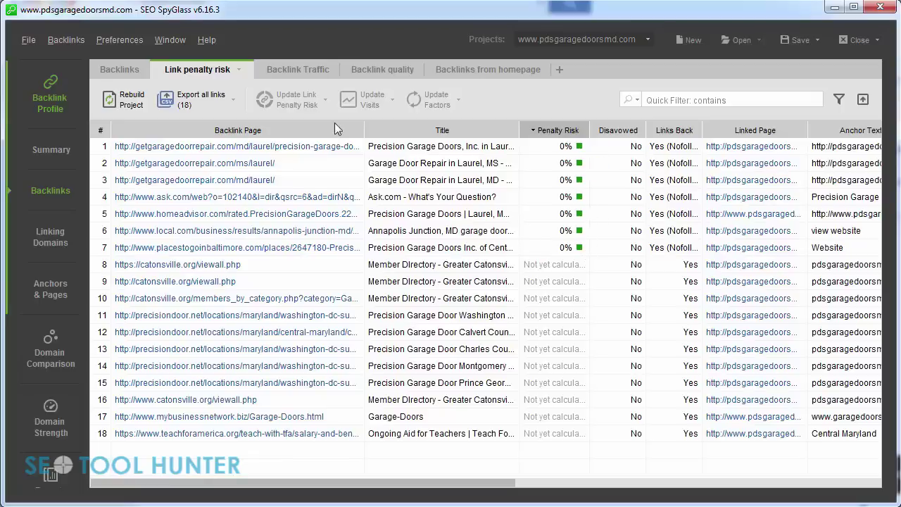
Try to update the visits for all listed backlinks in the Backlink Traffic view, declining to enter Google Analytics account information
click(300, 70)
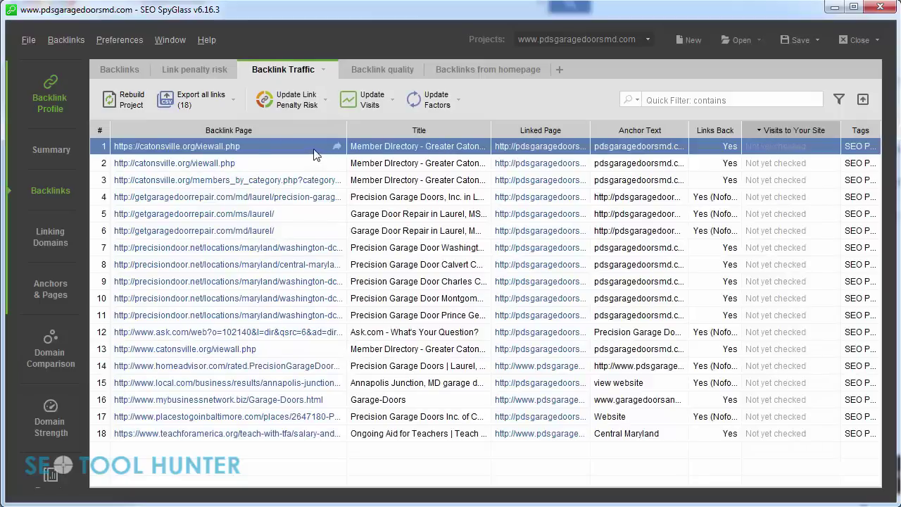
shift+click(305, 438)
click(364, 103)
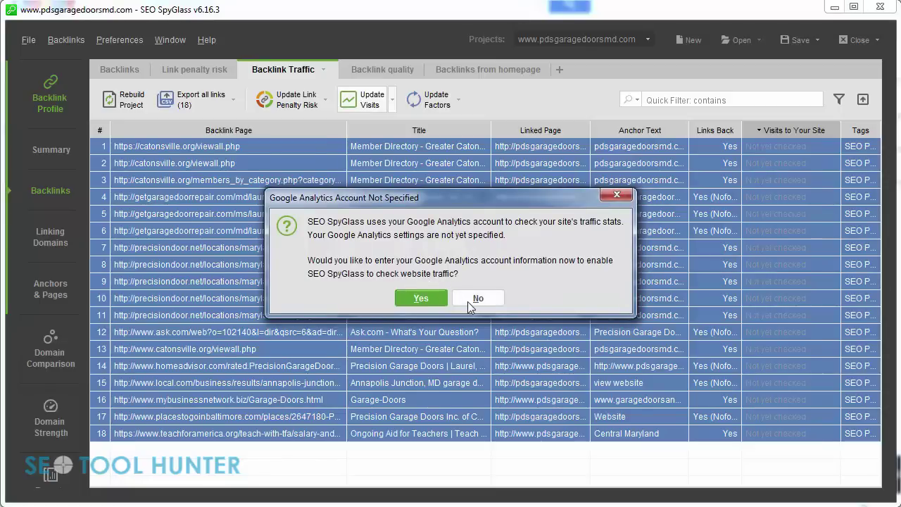
click(467, 301)
click(775, 145)
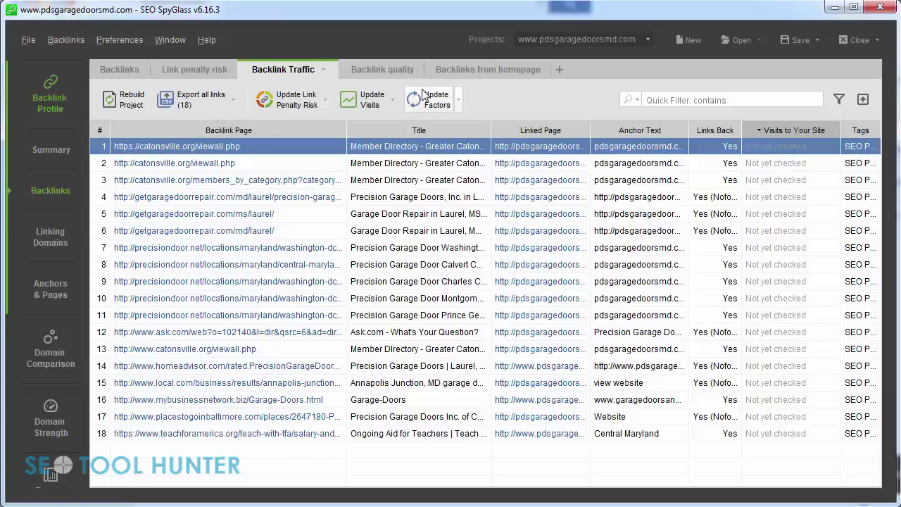
Inspect the Backlink quality factors across all columns, slightly widening the Facebook popularity column
click(390, 71)
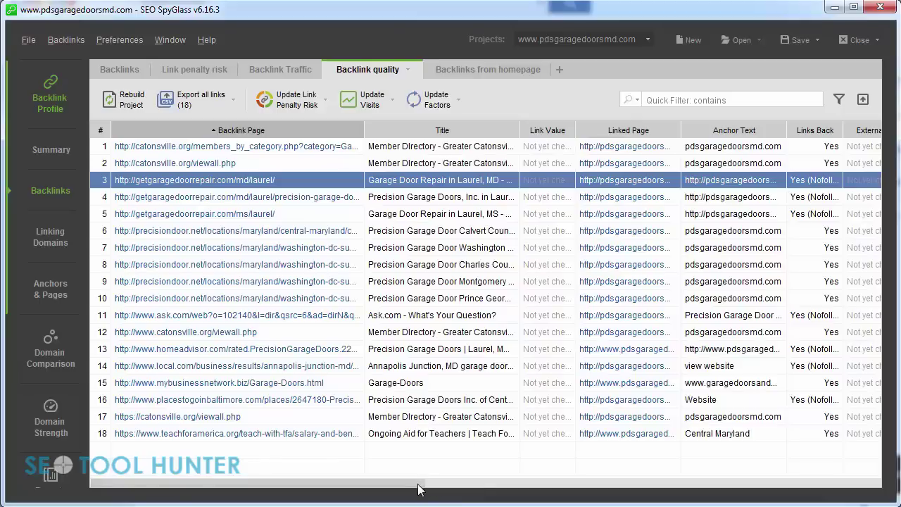
drag(418, 488, 647, 466)
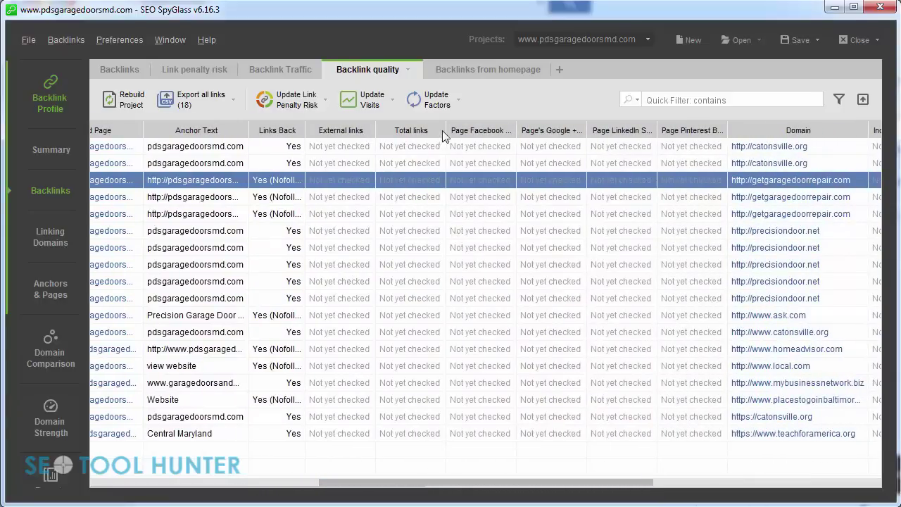
drag(512, 131, 517, 131)
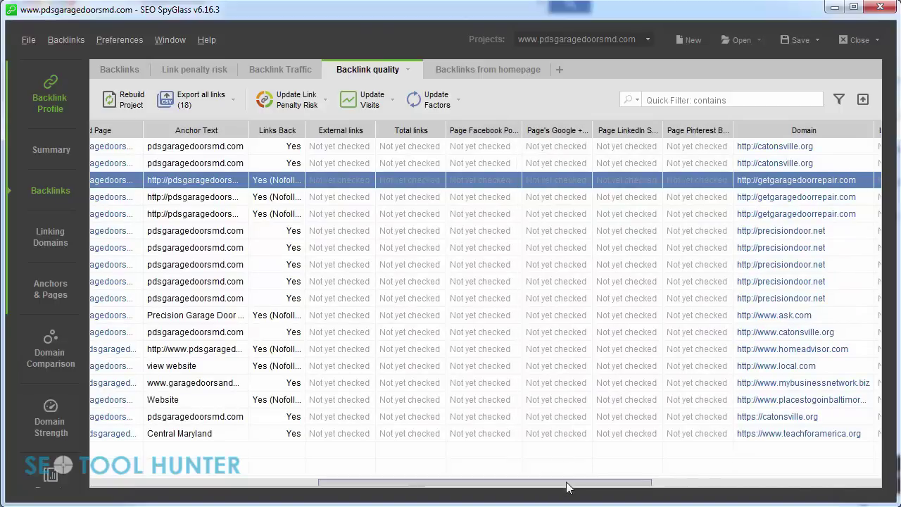
drag(568, 483, 814, 469)
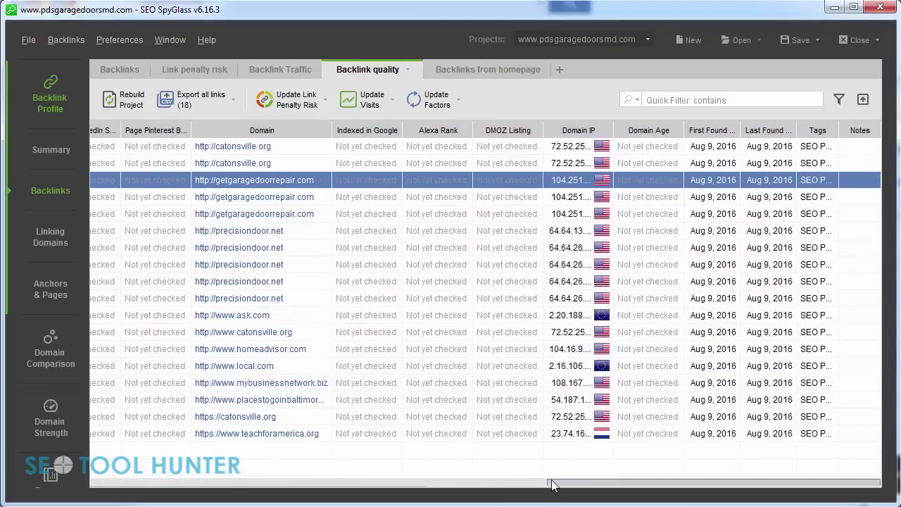
drag(553, 476, 161, 484)
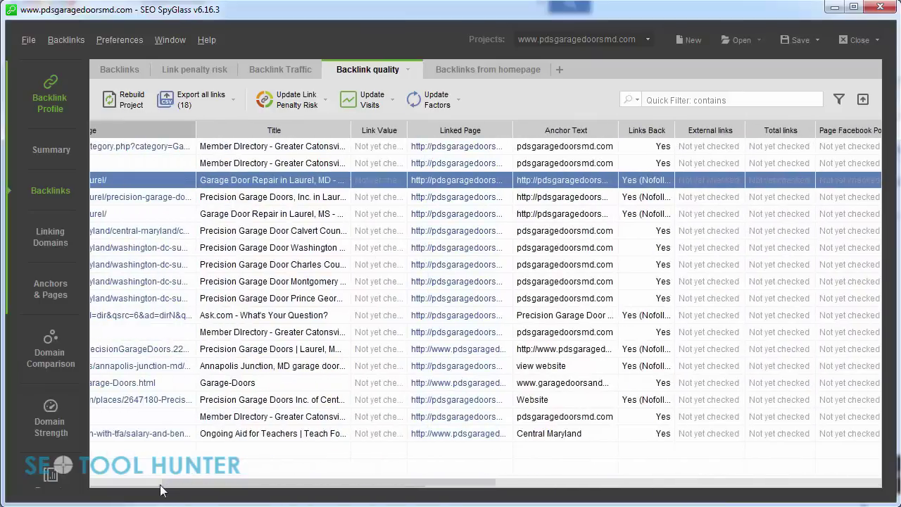
Look over the domain comparison setup and its existing-project option, closing it without adding any domains
click(50, 356)
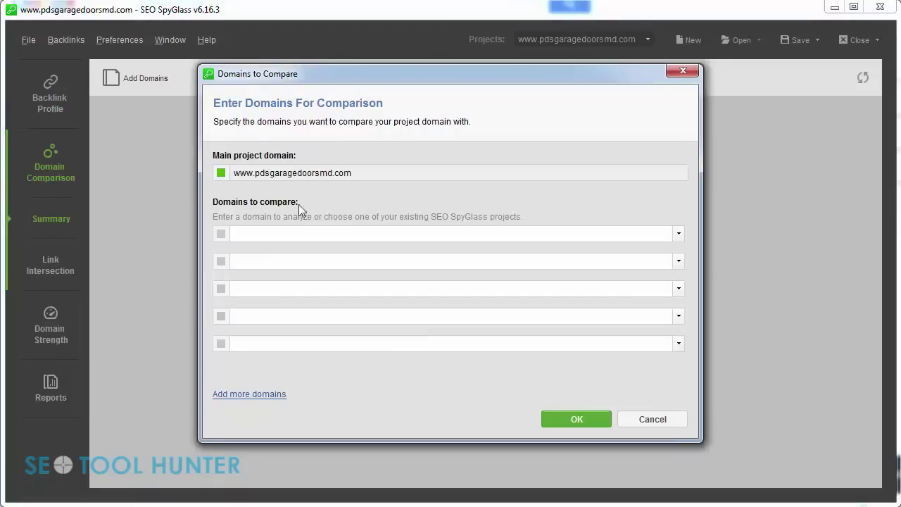
click(375, 235)
click(678, 234)
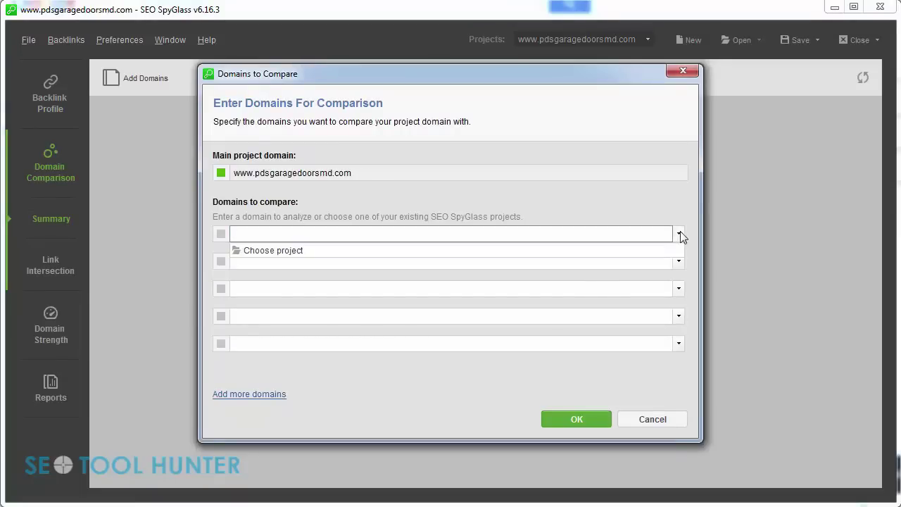
click(679, 234)
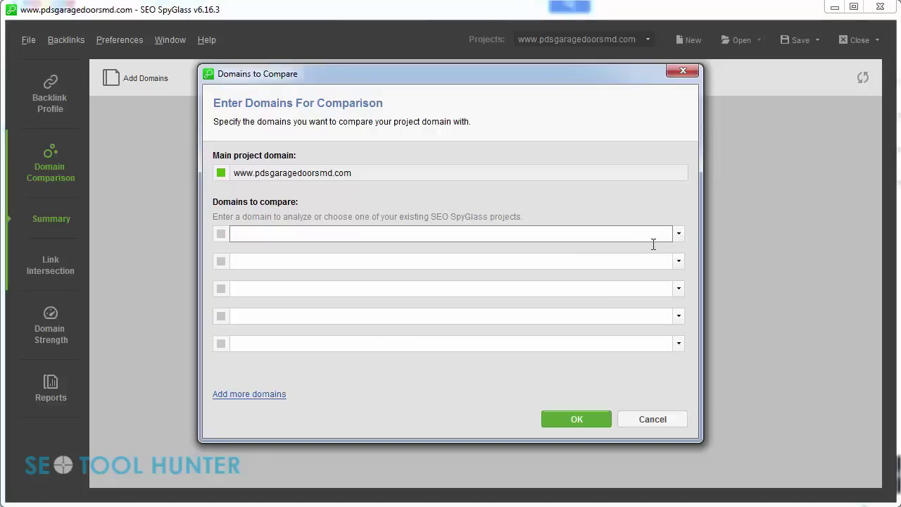
click(678, 234)
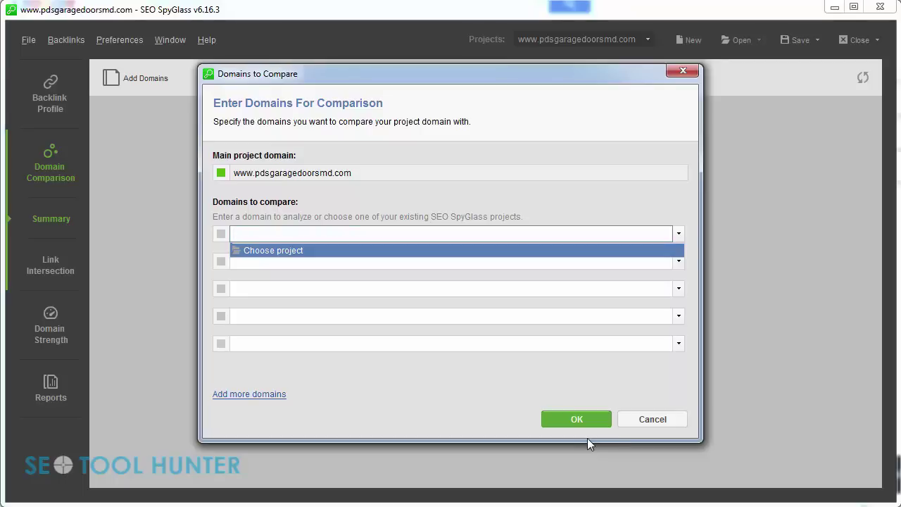
click(647, 419)
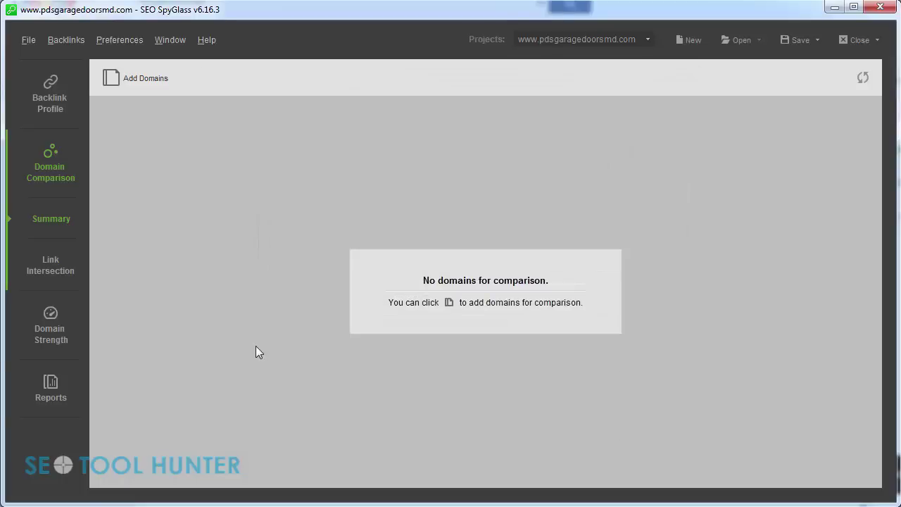
Look over the Backlinks Summary report and the other report types available for the project
click(50, 385)
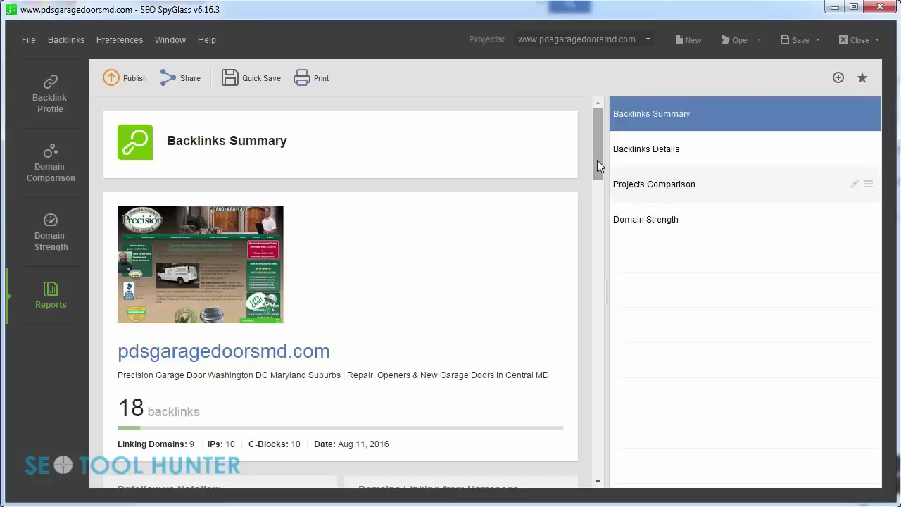
mouse_move(596, 160)
mouse_down()
mouse_move(603, 325)
mouse_move(609, 162)
mouse_up()
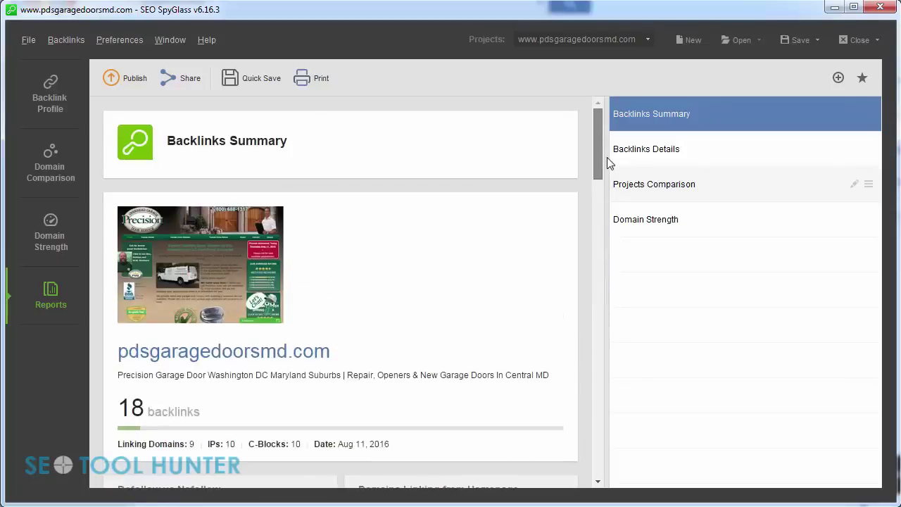
click(652, 192)
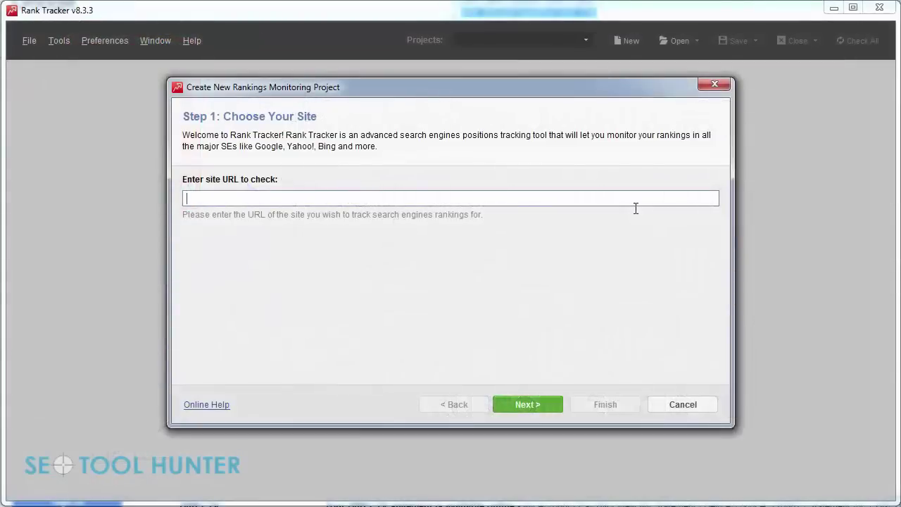
text(www.pdsgaragedoorsmd.com)
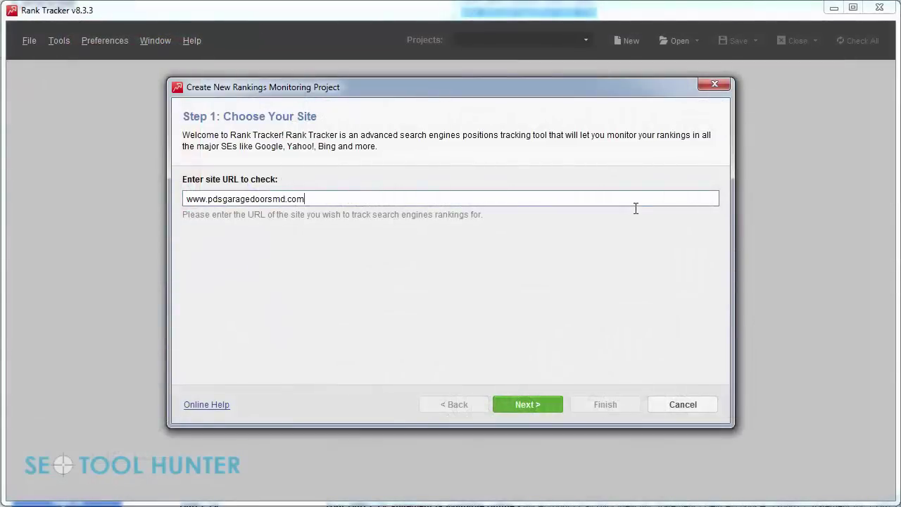
click(518, 404)
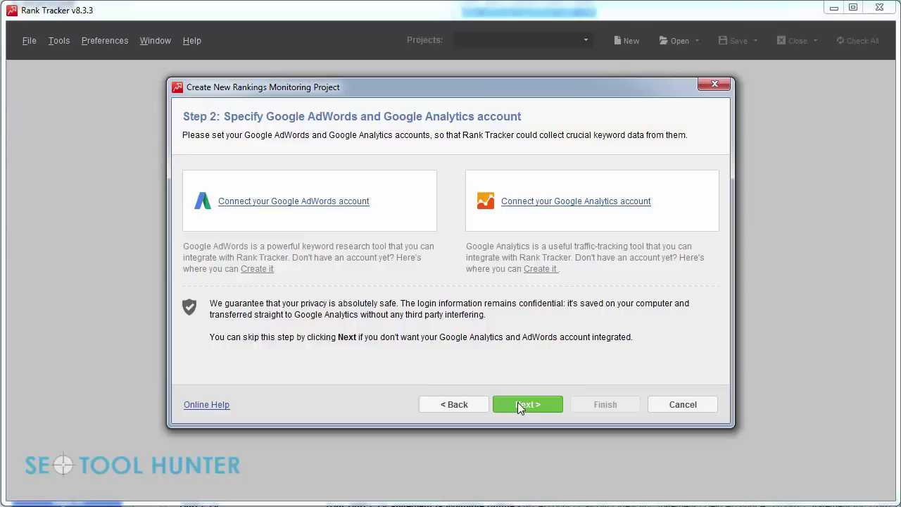
click(518, 405)
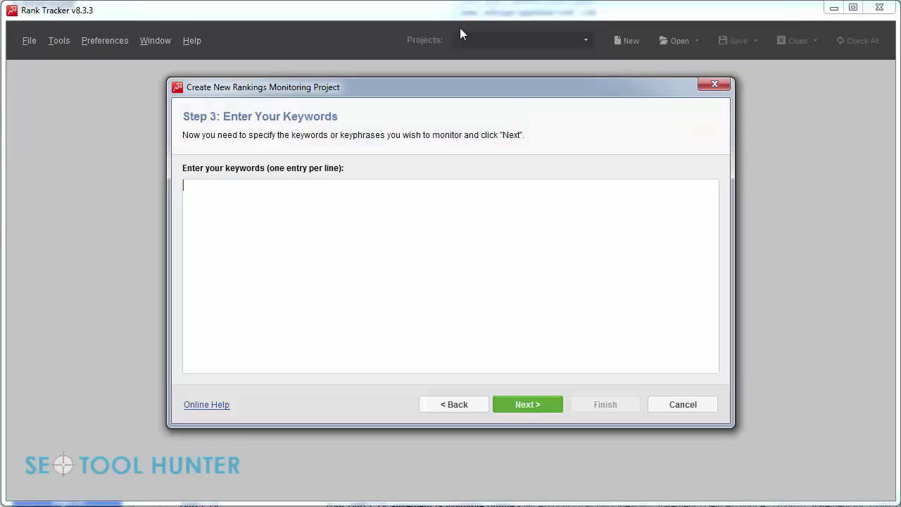
Enter the keywords precision garage door, garage door repair md, garage door repair maryland, garage doors maryland and precision garage doors; remove the Yahoo! search engine
text(precision garage door garage door repair md garage door repair maryland garage doors maryland precision garage doors)
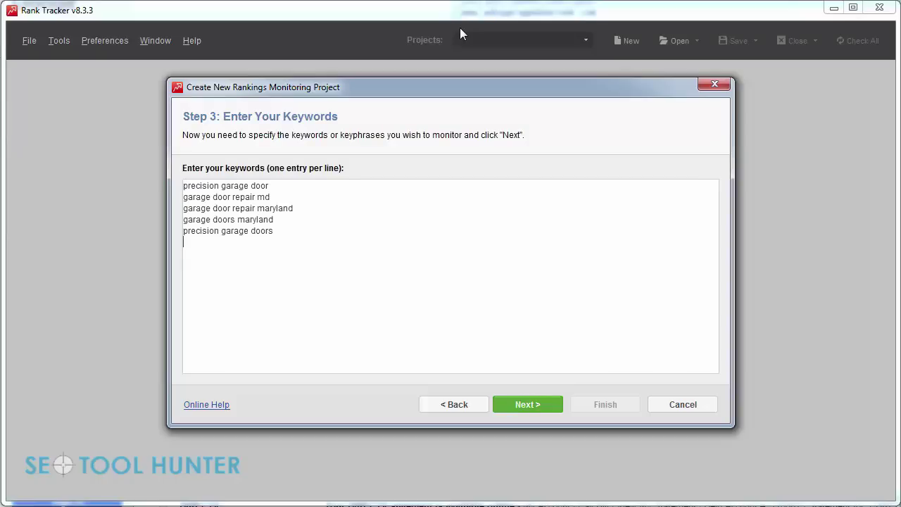
click(523, 403)
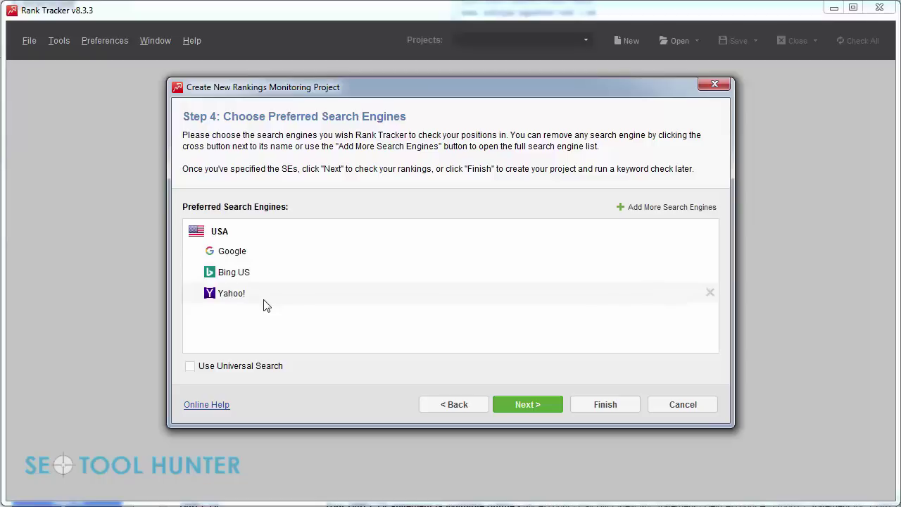
click(710, 293)
click(436, 277)
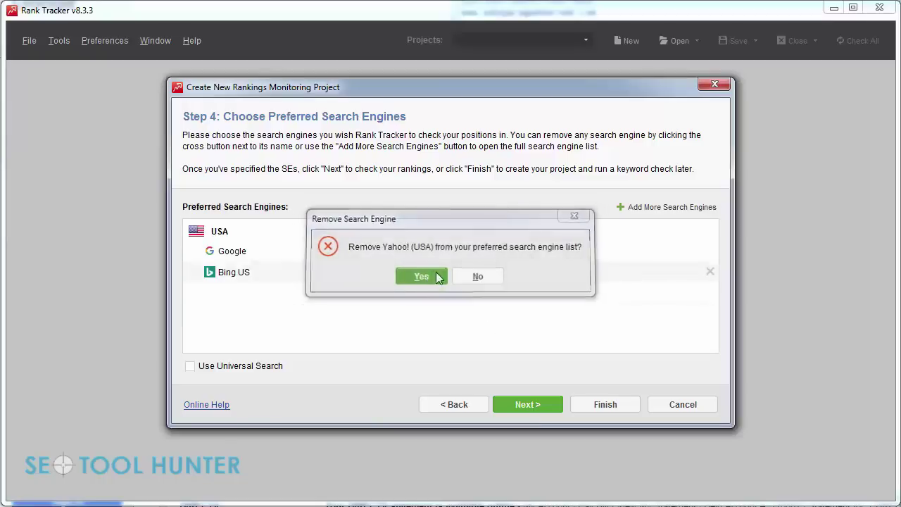
Find the Australian search engines and add Google.com.au, Bing AU and Yahoo.com.au to the preferred search engines
click(638, 209)
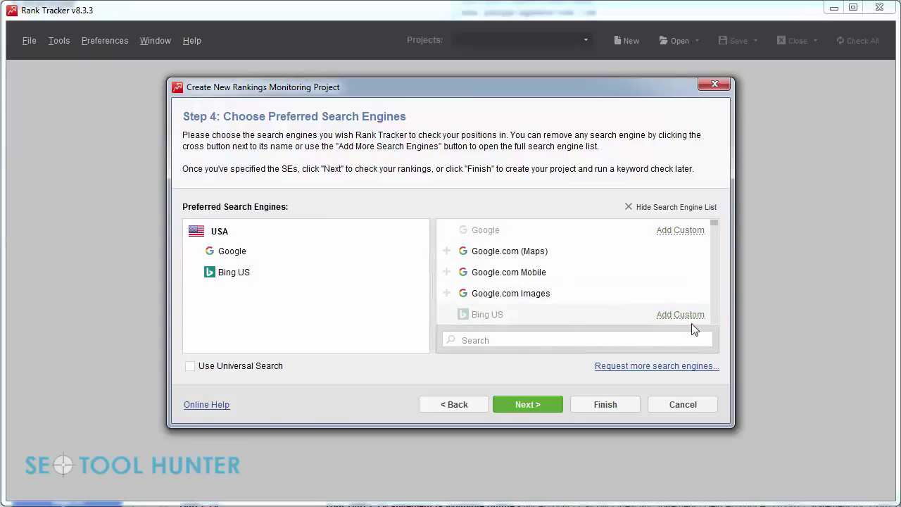
click(678, 341)
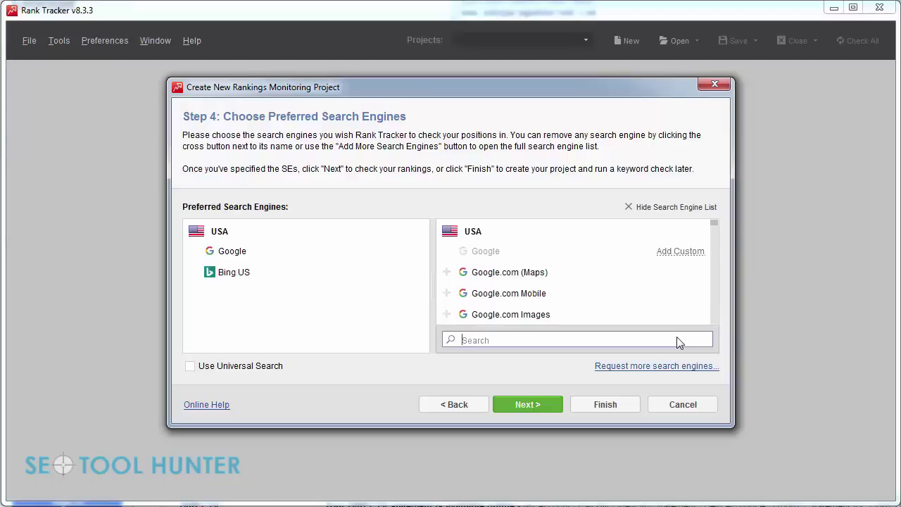
text(Austr)
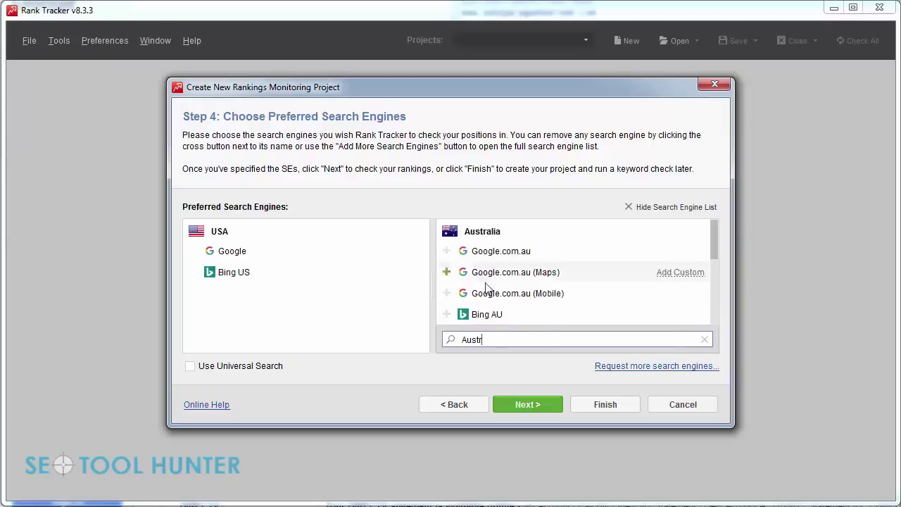
click(446, 252)
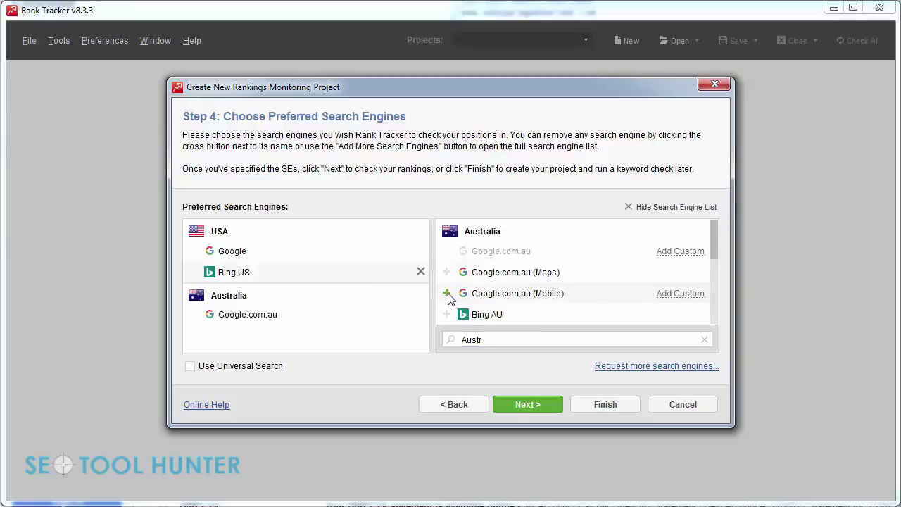
drag(714, 248, 714, 262)
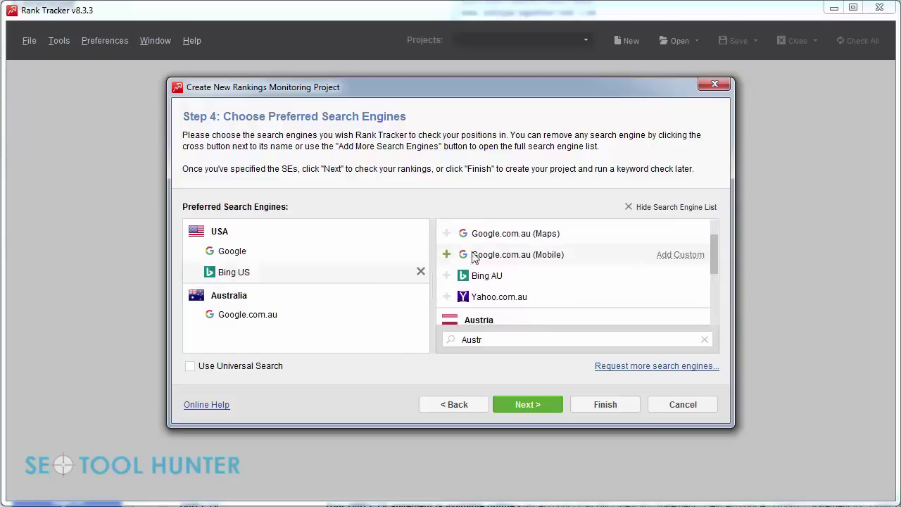
click(447, 275)
click(446, 297)
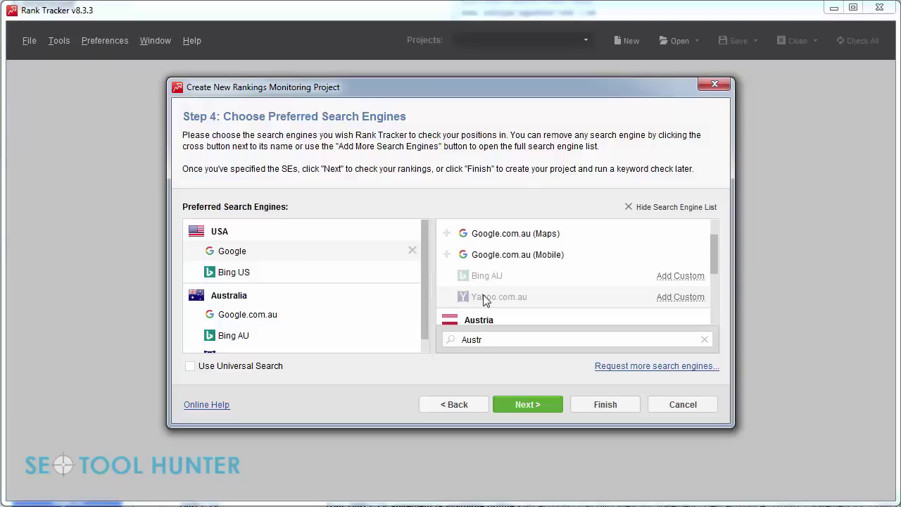
scroll(677, 233, up, 2)
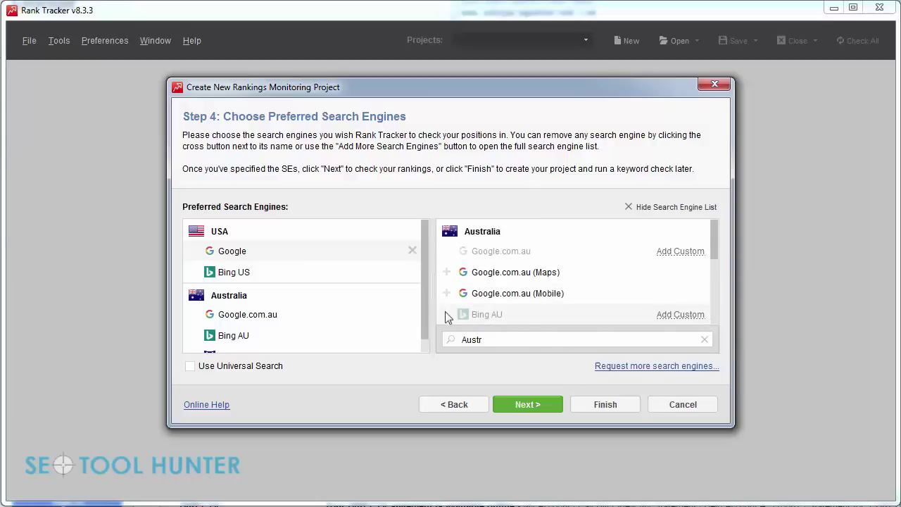
scroll(425, 304, down, 1)
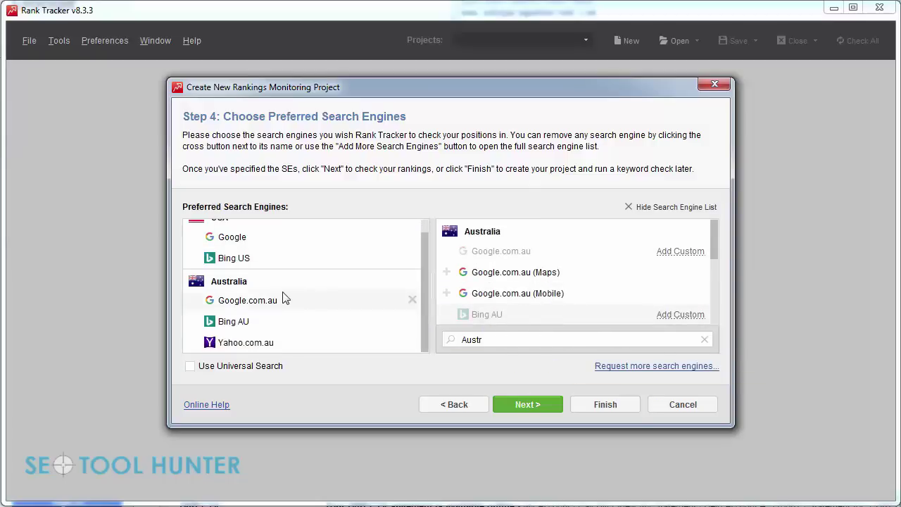
Remove Google.com.au, Bing AU and Yahoo.com.au from the preferred search engines
click(415, 304)
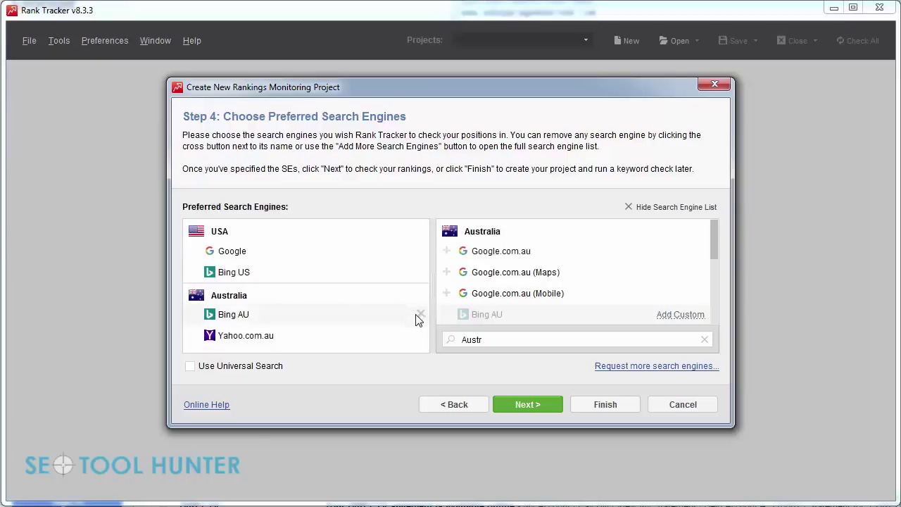
click(418, 314)
click(419, 314)
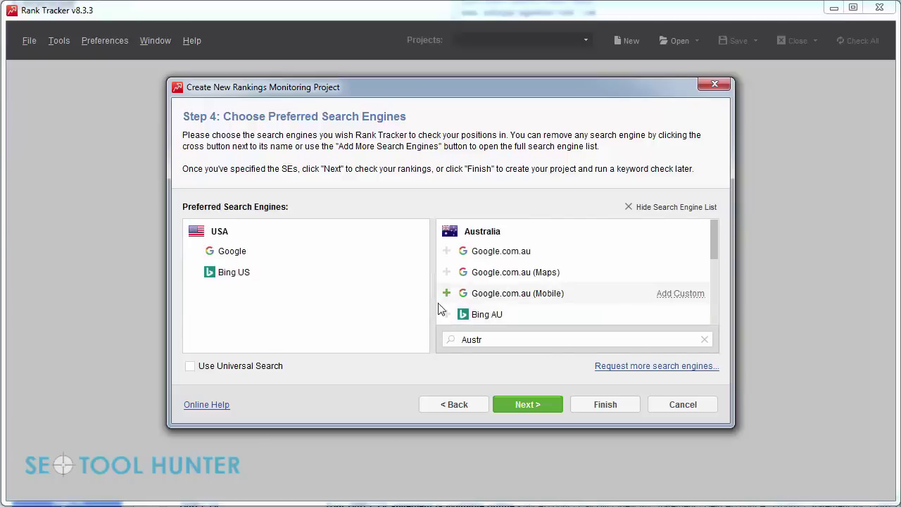
Run the ranking check in Google and Bing US and finish creating the rankings project
click(552, 407)
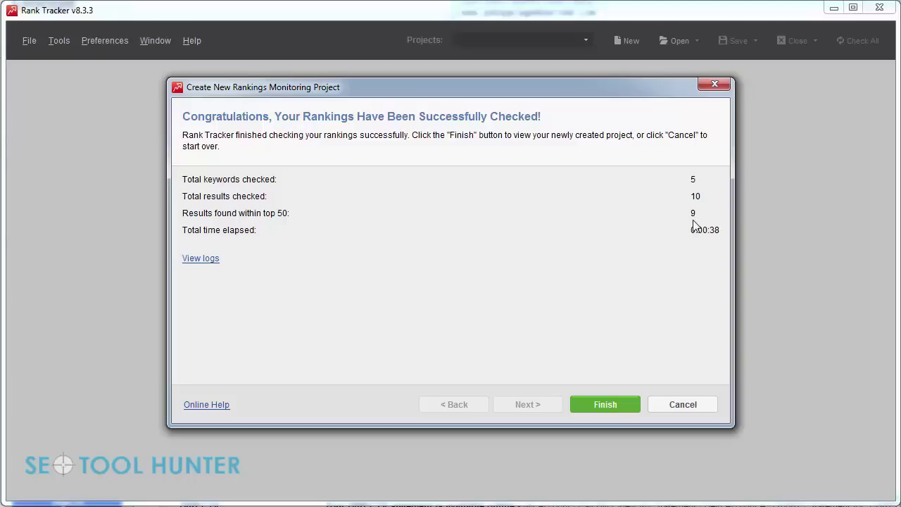
click(631, 405)
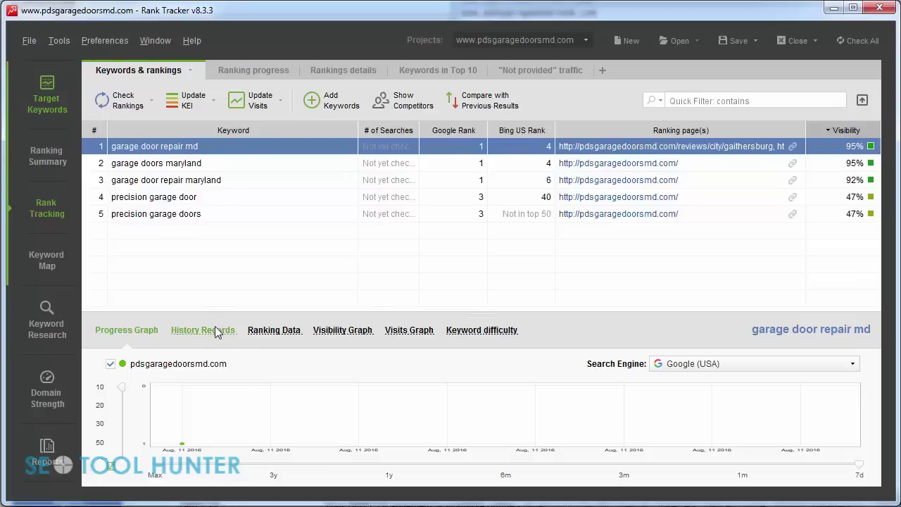
Examine the visibility graph, ranking progress, rankings details, top 10 keywords and "not provided" traffic for the tracked keywords
click(342, 330)
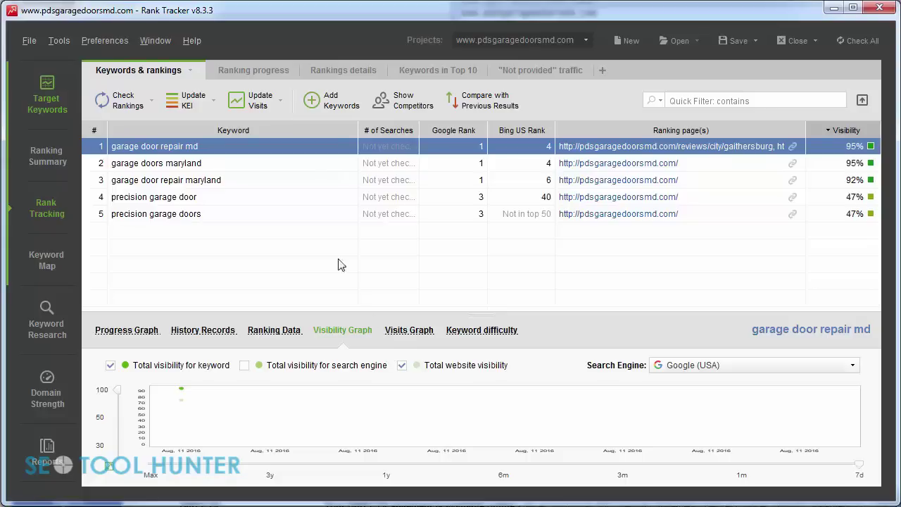
click(259, 71)
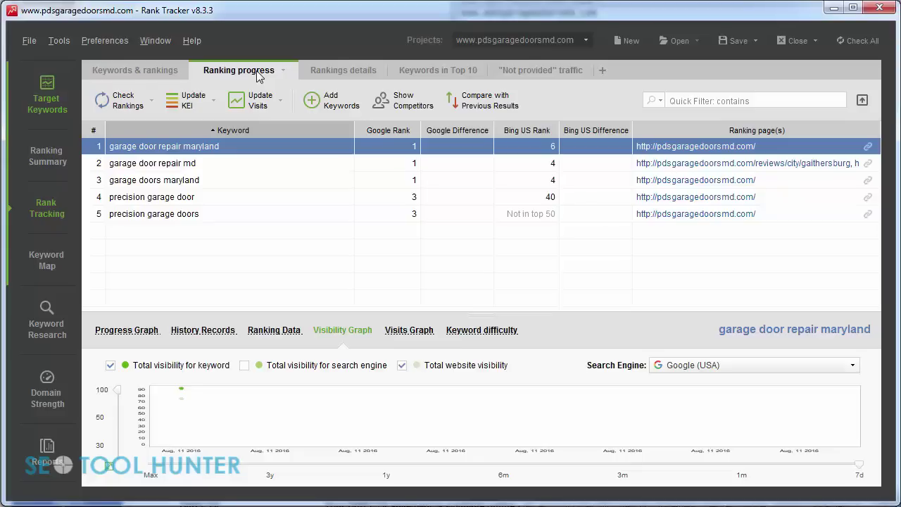
click(324, 72)
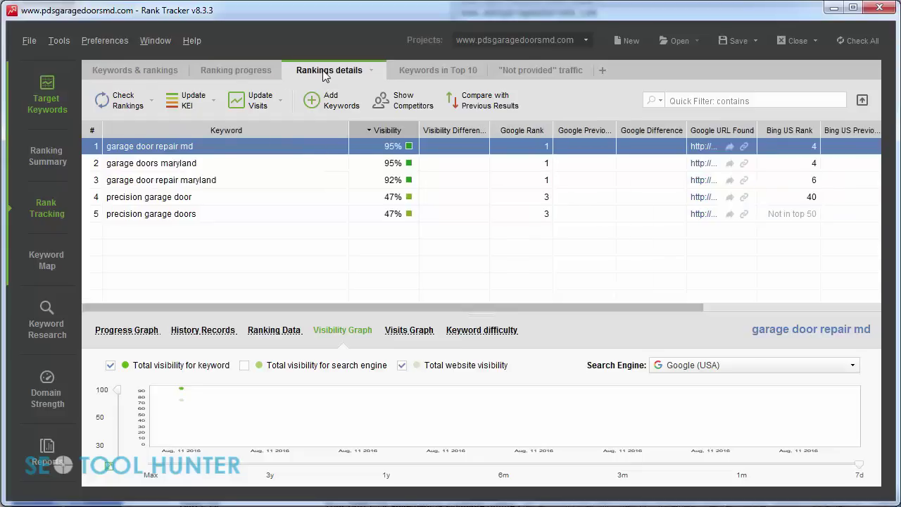
click(403, 73)
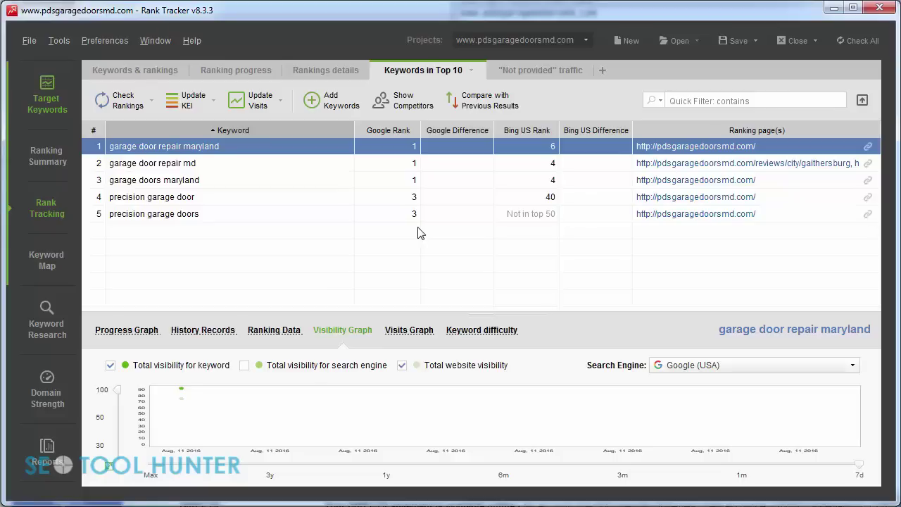
click(529, 76)
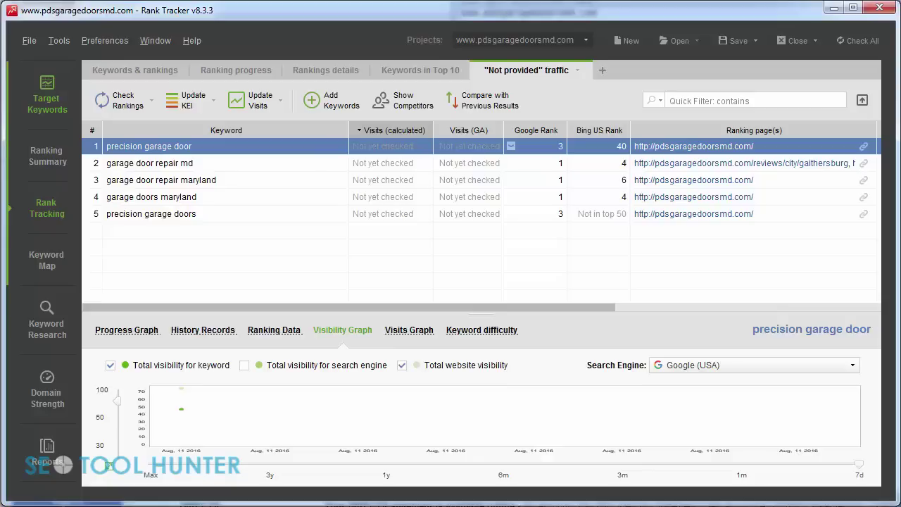
Review the ranking summary, including visibility by search engine, keyword rankings, keyword movement and Universal search
click(54, 161)
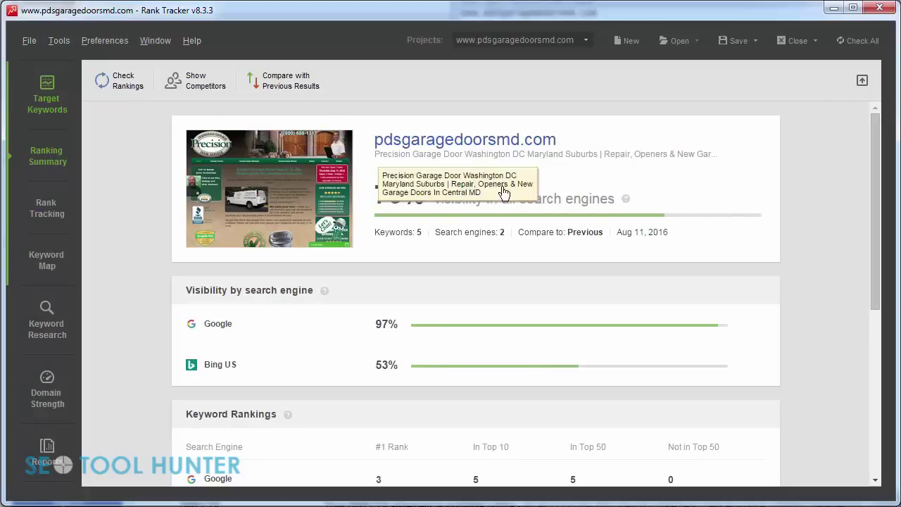
drag(877, 163, 878, 225)
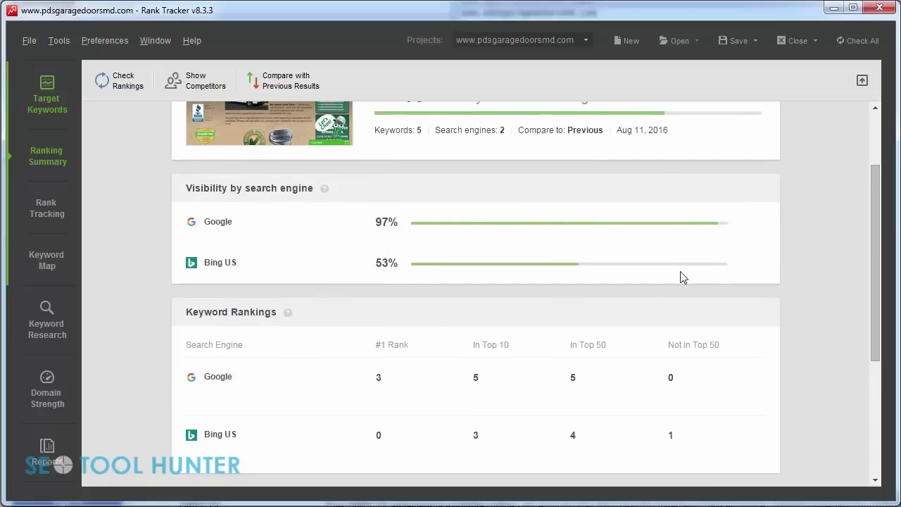
scroll(857, 289, down, 3)
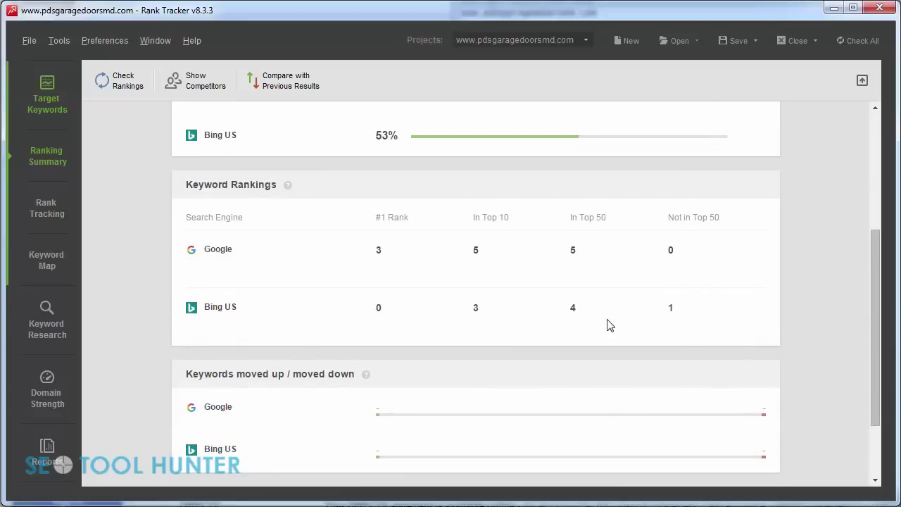
drag(880, 348, 878, 380)
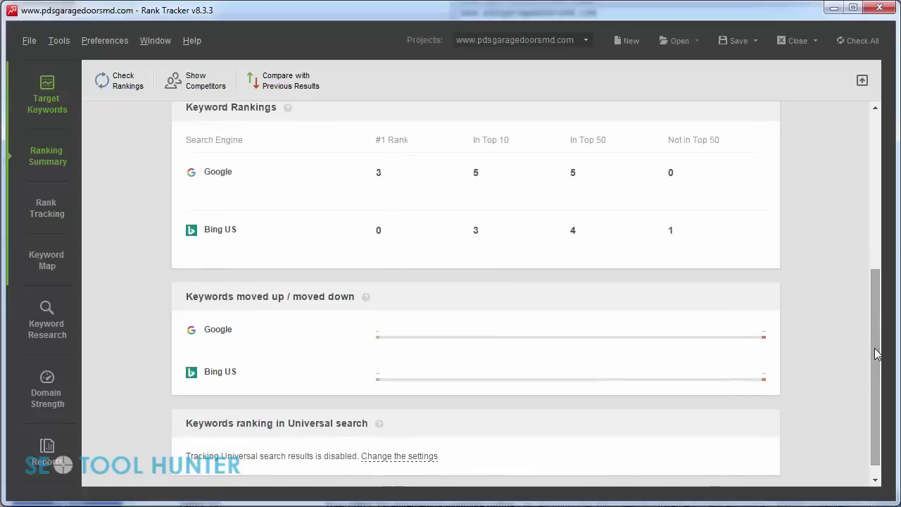
Examine the keyword research module's suggestion methods, including Google Related Searches, and its form for adding keywords manually
drag(877, 353, 876, 359)
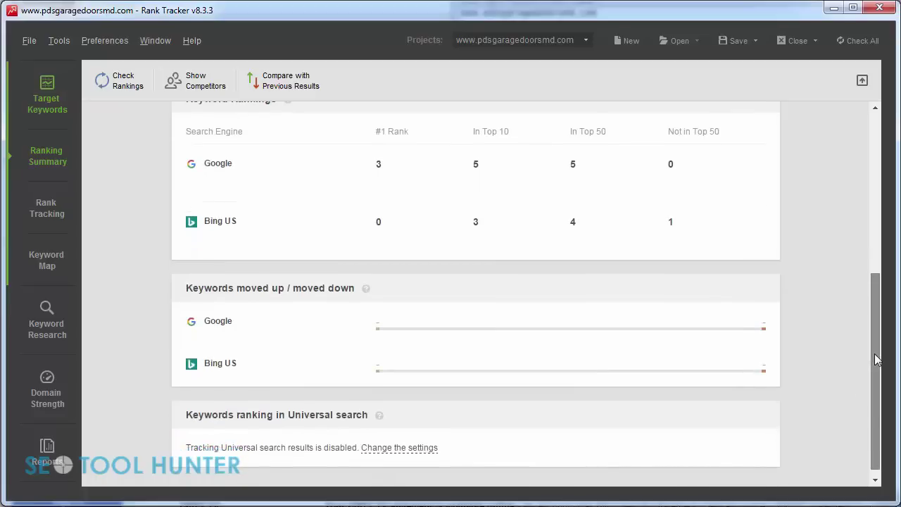
click(63, 259)
click(46, 325)
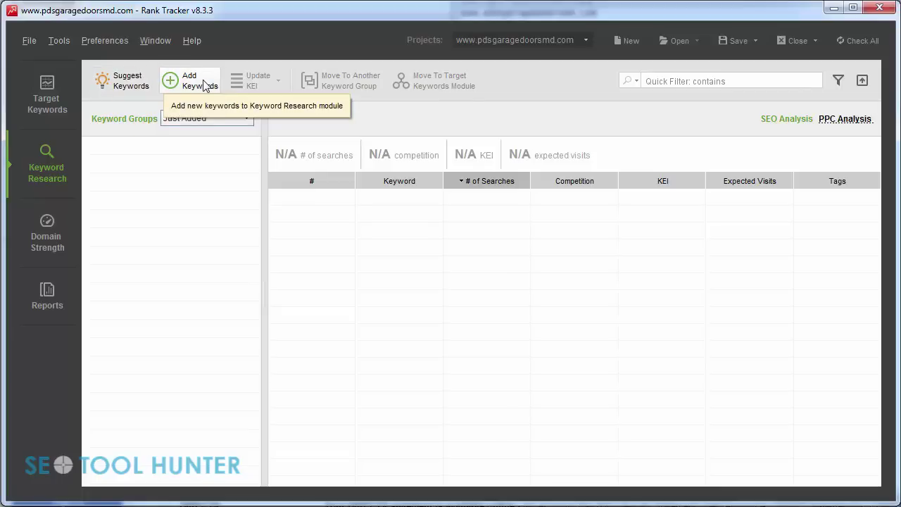
click(134, 81)
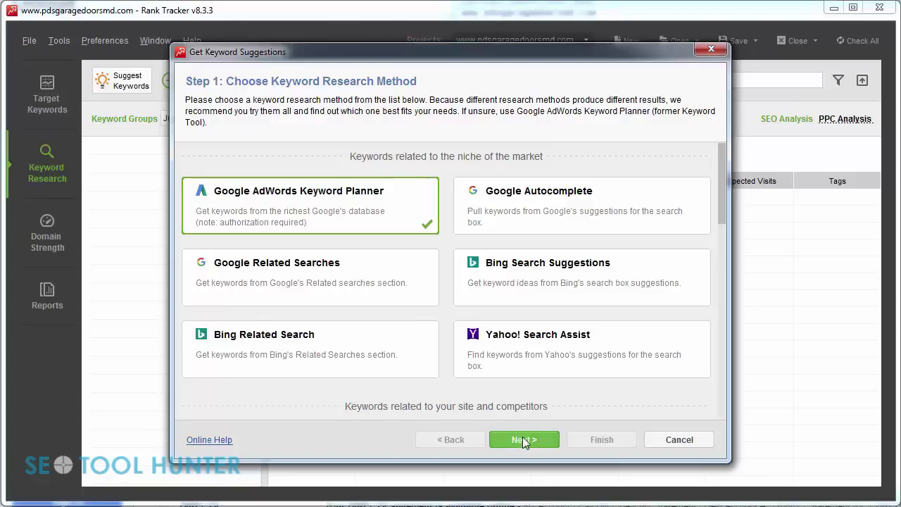
click(391, 279)
click(500, 440)
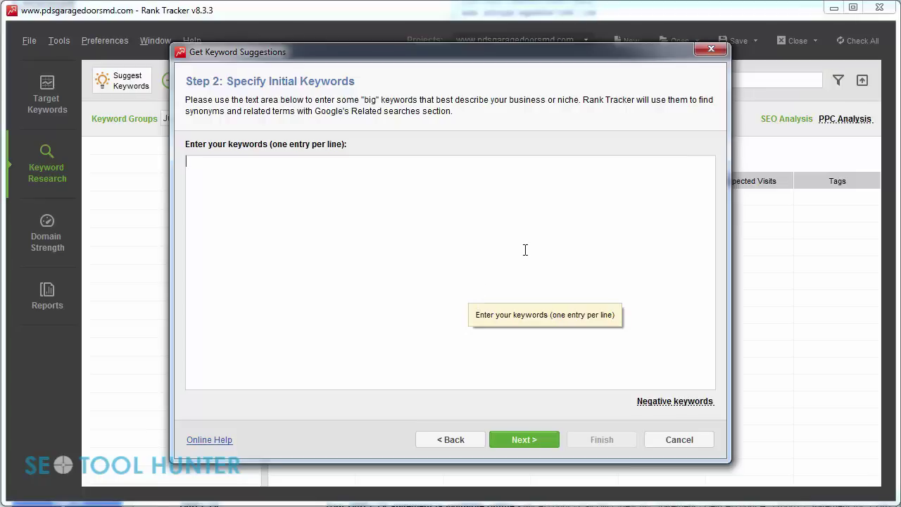
click(707, 50)
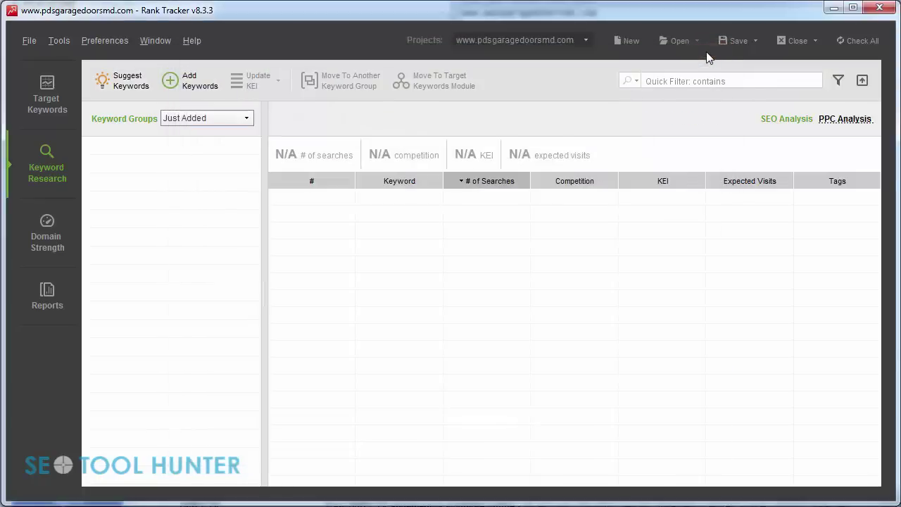
click(202, 84)
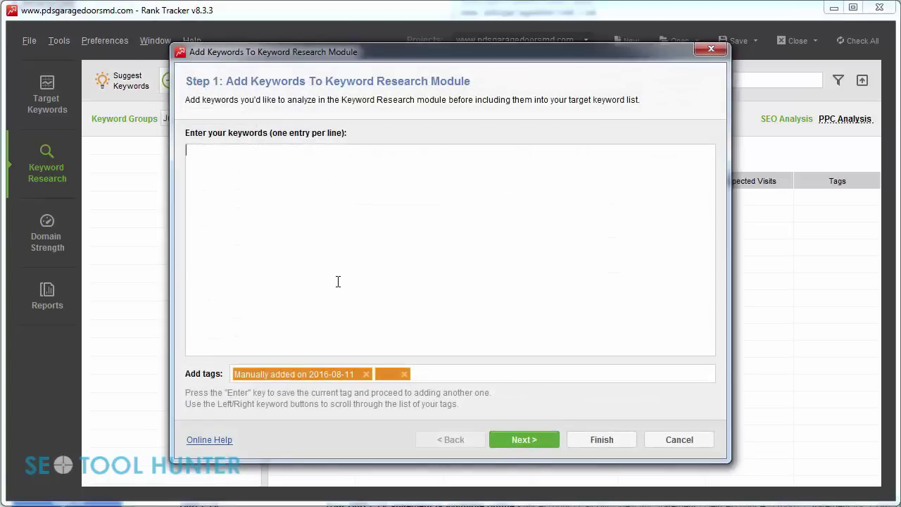
click(718, 50)
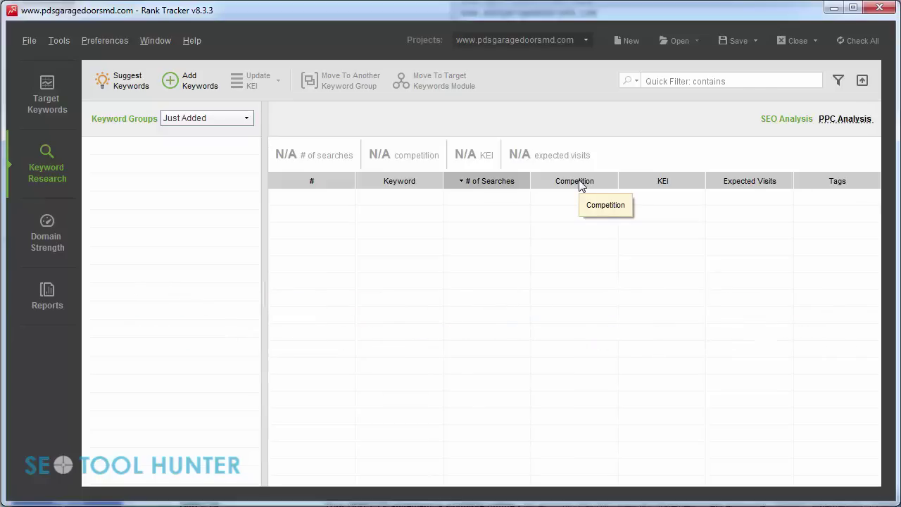
Review the site's domain strength, including external domain characteristics, domain info, search engine indexing, backlinks, social media popularity and website traffic
click(47, 235)
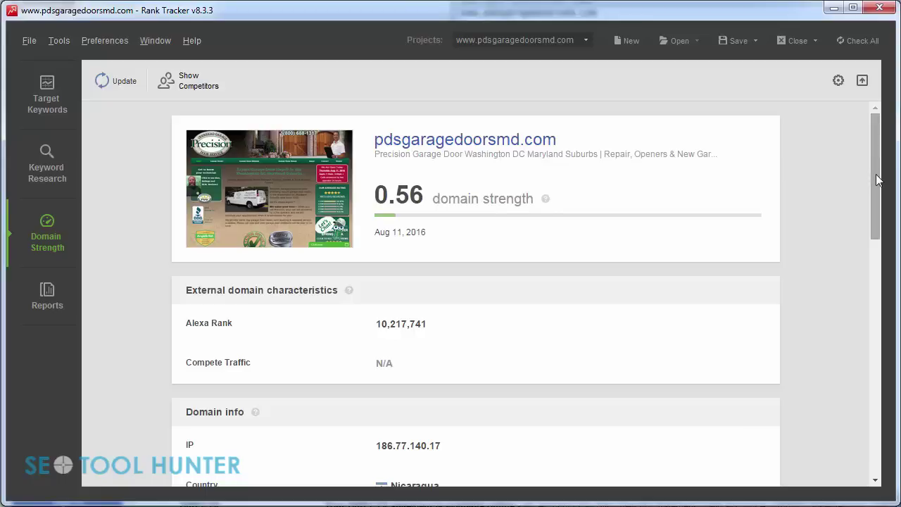
drag(877, 180, 877, 332)
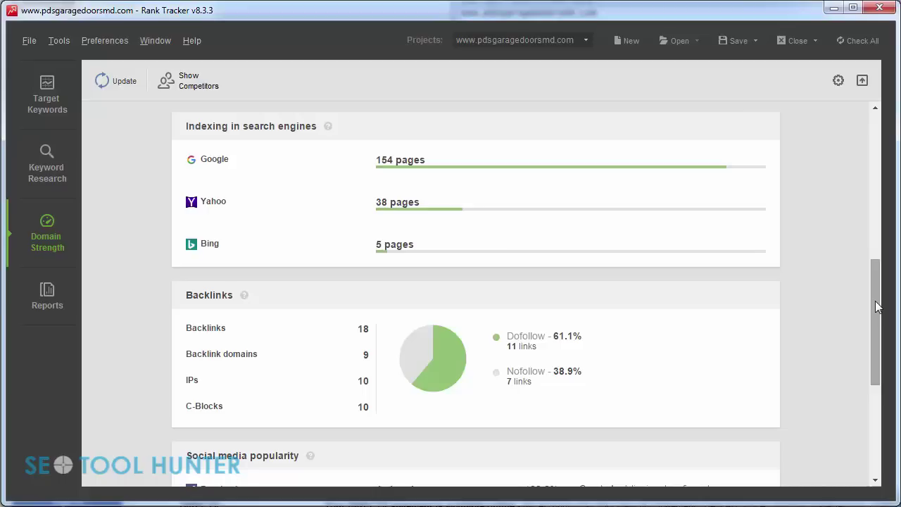
drag(877, 308, 885, 362)
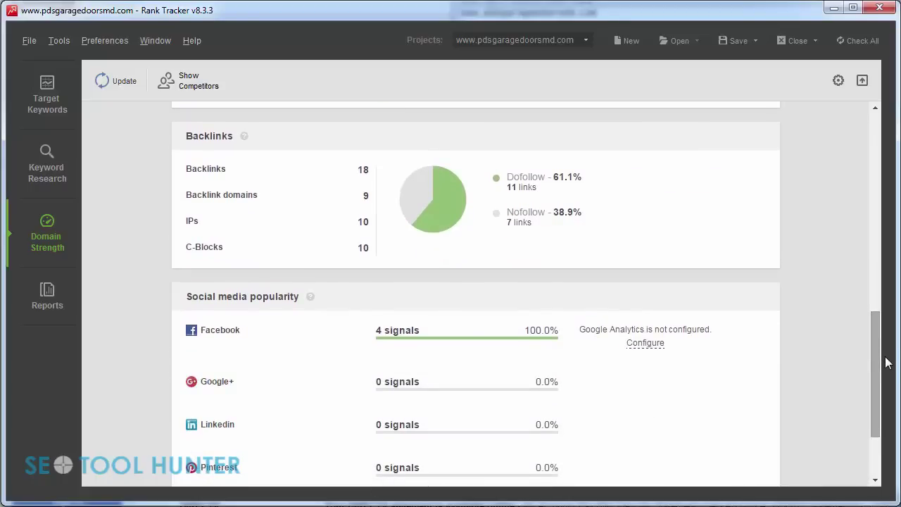
drag(880, 365, 879, 401)
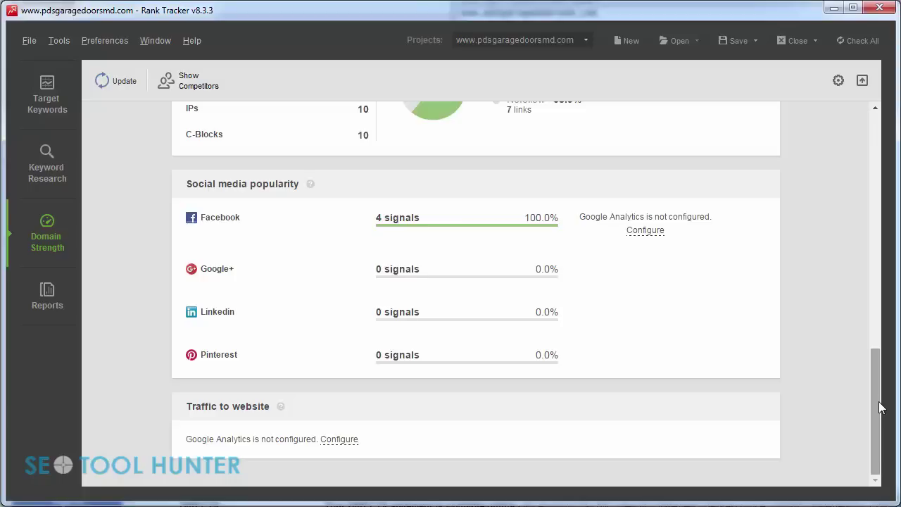
Look at the Keyword Rankings and Visibility, Competition Rankings and Keyword Research reports
click(49, 291)
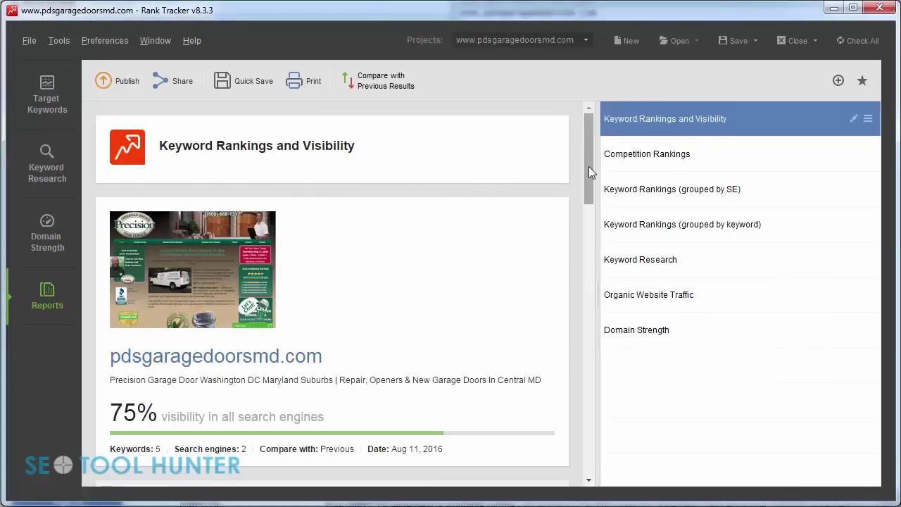
drag(588, 166, 593, 129)
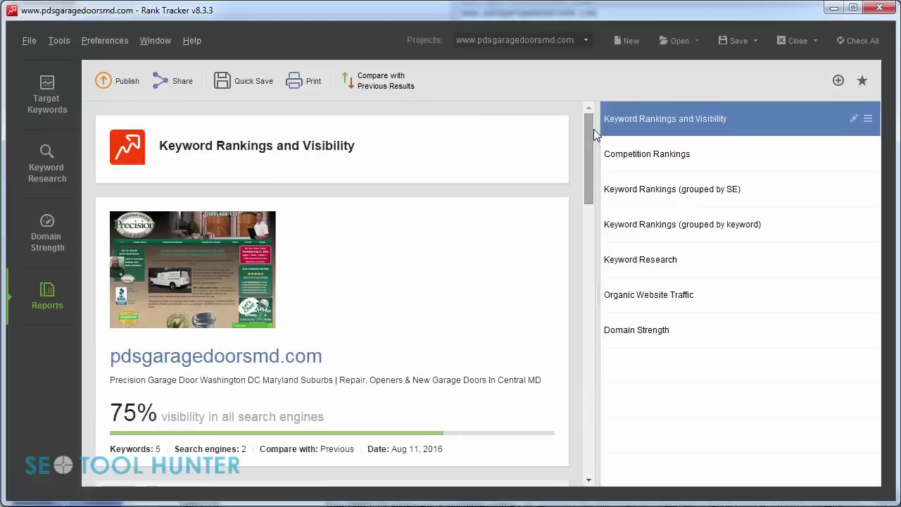
click(638, 161)
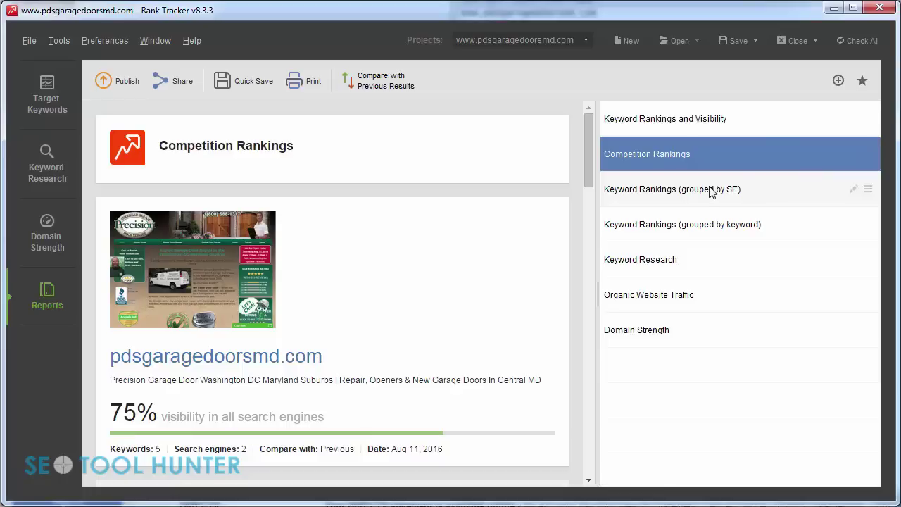
click(677, 259)
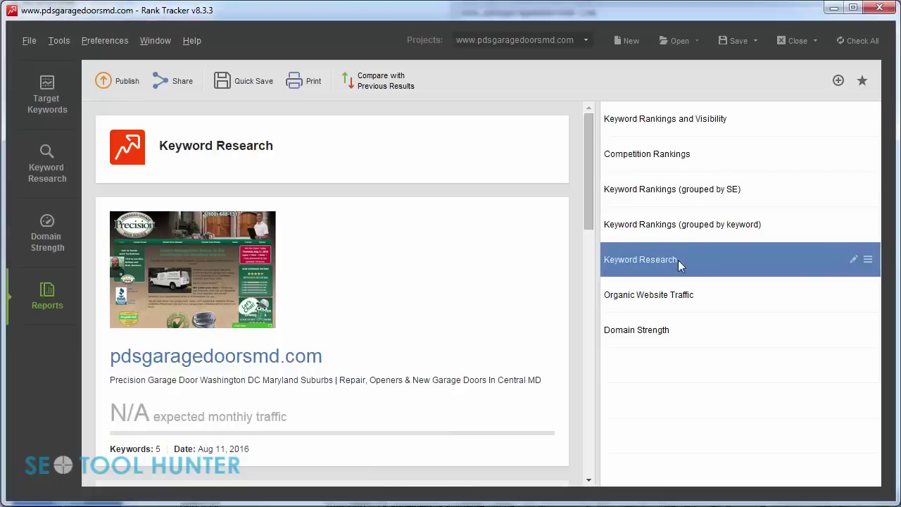
Open the Keyword Research report for editing and examine the widgets available for general content, rankings, keyword research and domain factors
click(853, 260)
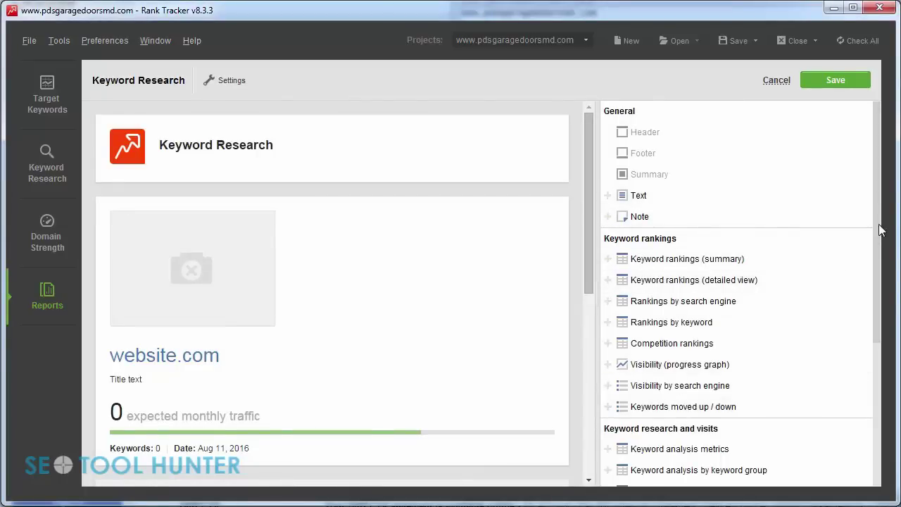
drag(881, 230, 881, 382)
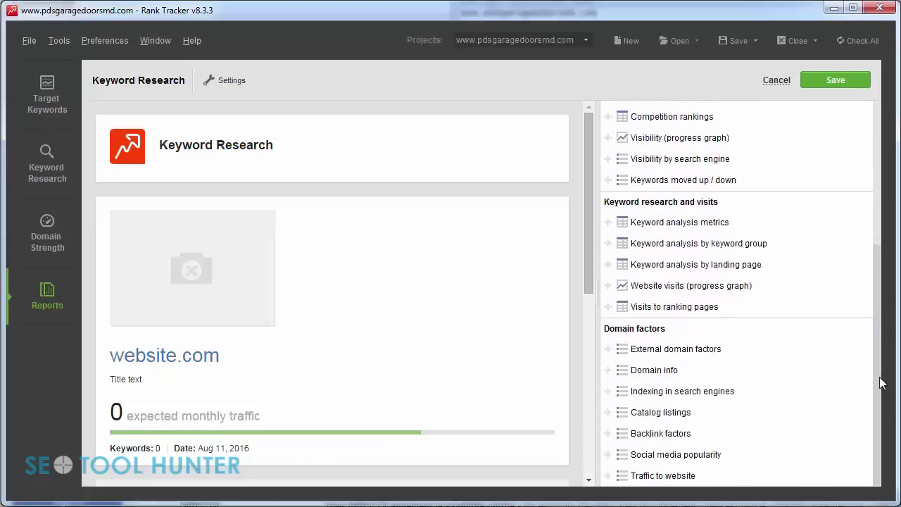
mouse_move(583, 224)
mouse_down()
mouse_move(594, 384)
mouse_move(593, 224)
mouse_up()
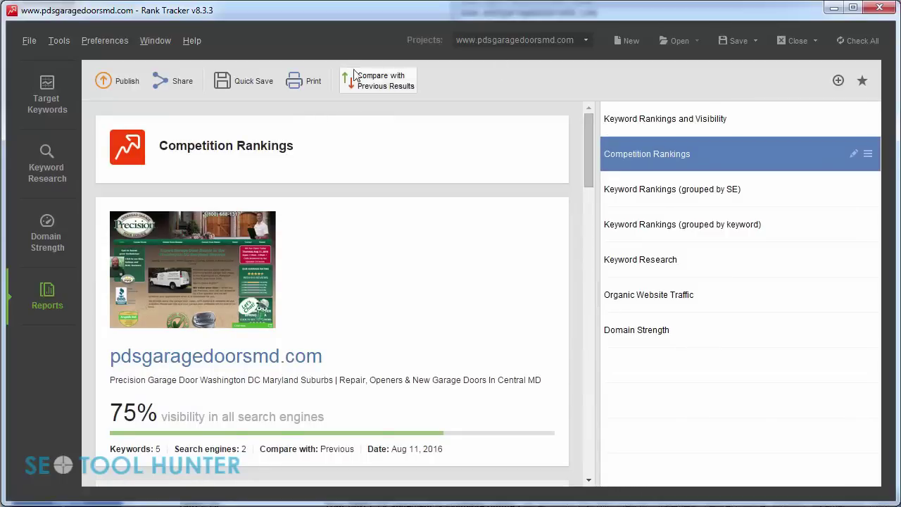
Open the project's competitor preferences and look at the URL, short name and ranking options for adding a competitor
click(115, 40)
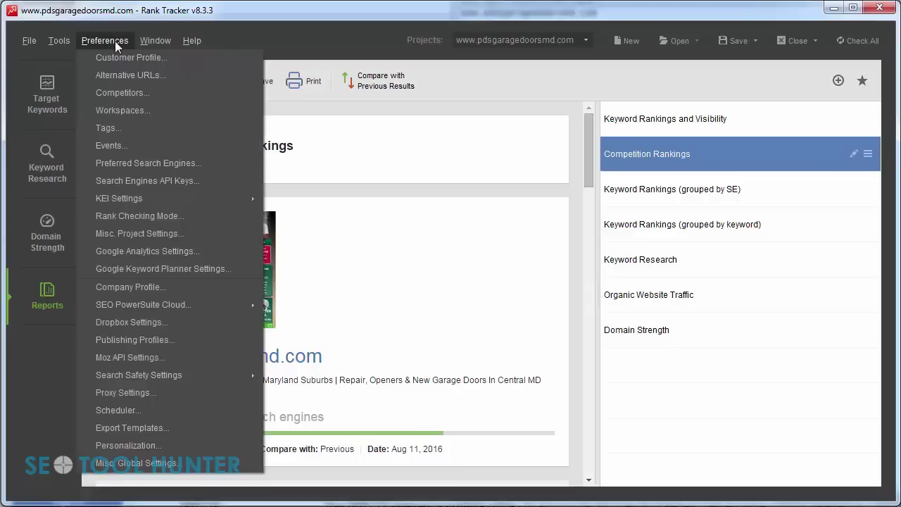
click(118, 92)
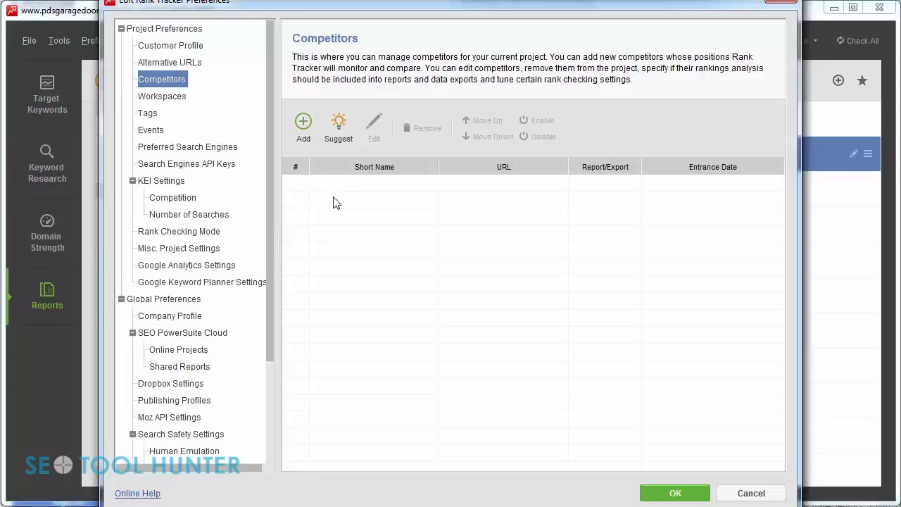
click(304, 127)
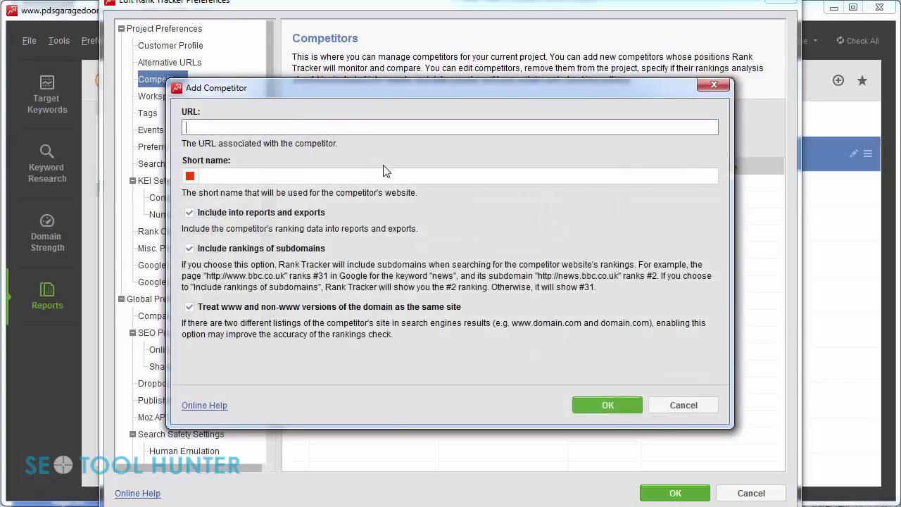
click(397, 181)
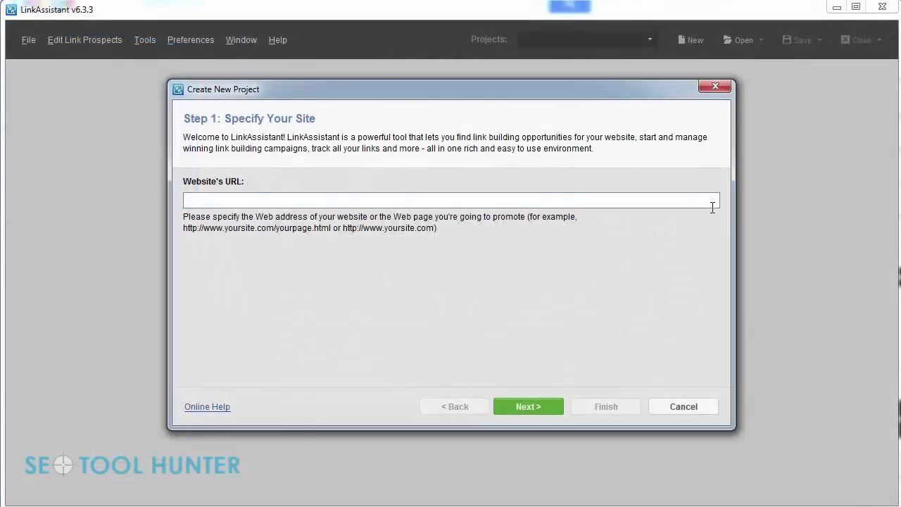
text(www.pdsgaragedoorsmd.com)
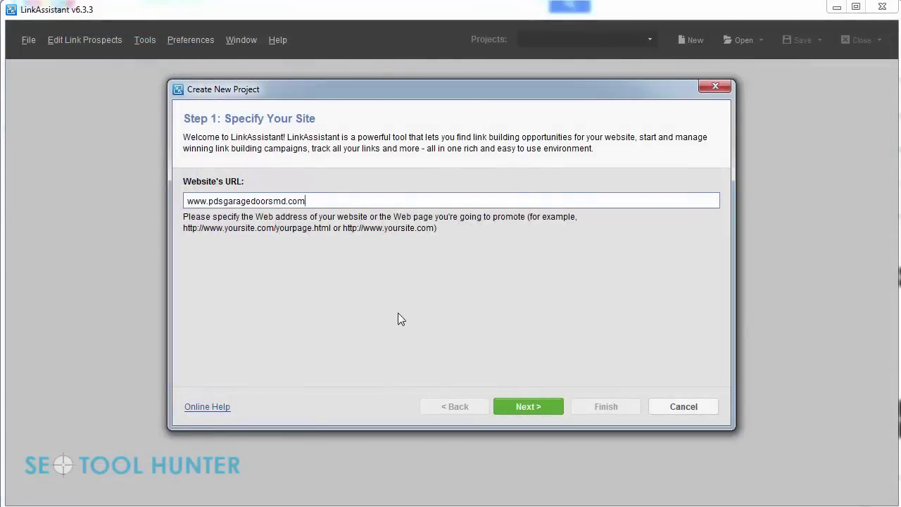
click(514, 406)
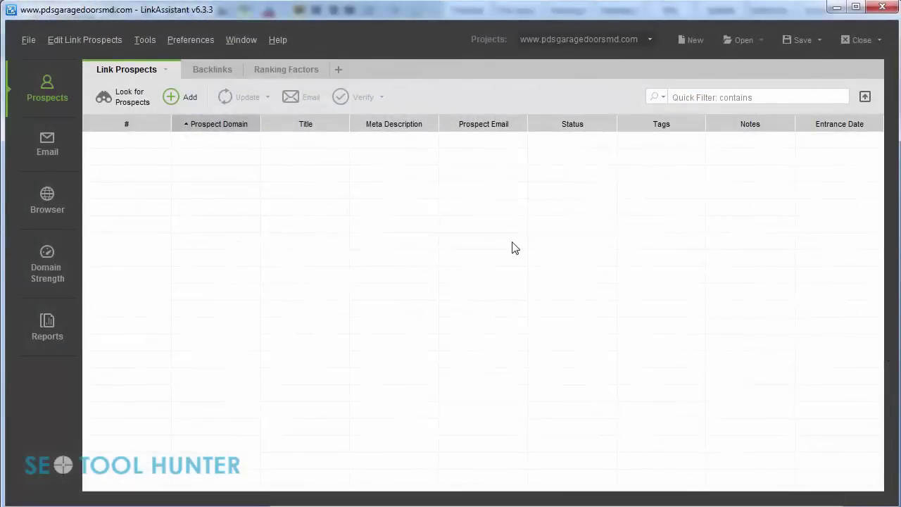
Start a link prospect search and choose Directories as the prospect search method
click(133, 102)
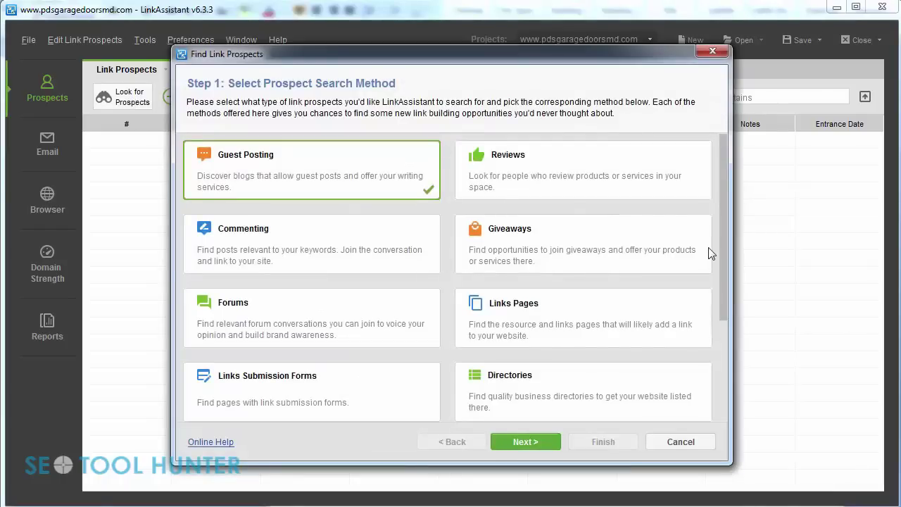
drag(723, 236, 727, 170)
drag(724, 238, 724, 271)
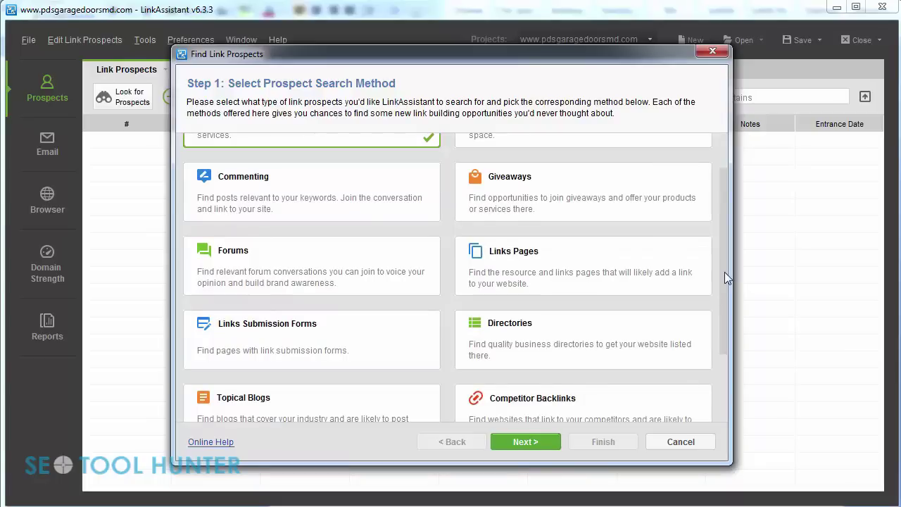
drag(724, 271, 726, 211)
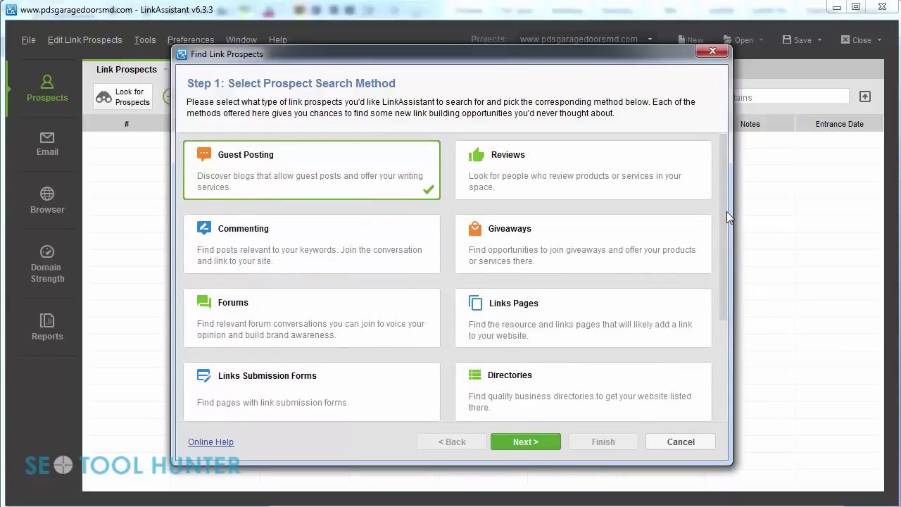
click(641, 387)
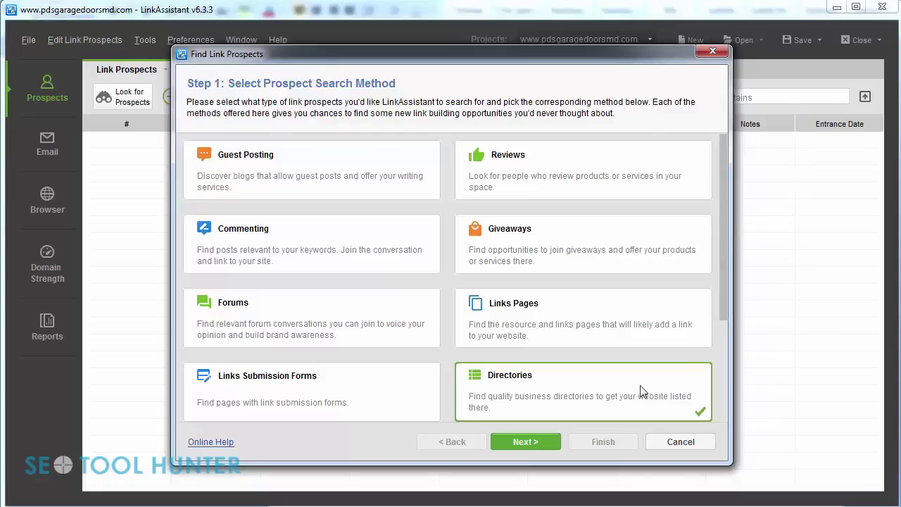
scroll(725, 276, down, 2)
drag(725, 276, 724, 304)
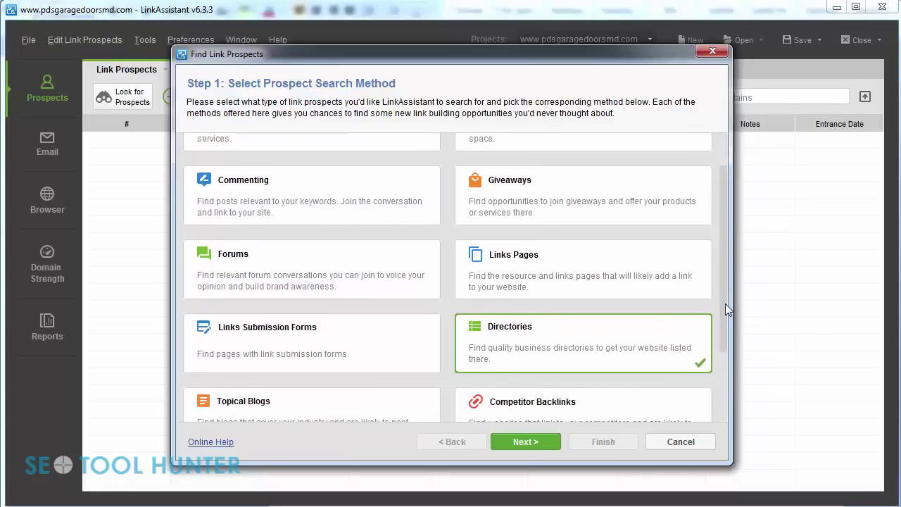
click(537, 443)
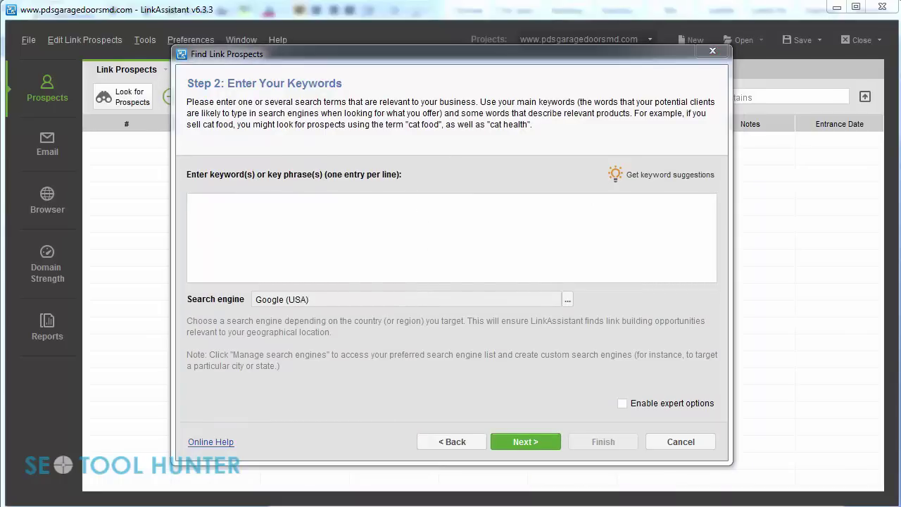
Enter the keywords precision garage door, garage door repair md, garage door repair maryland, garage doors maryland and precision garage doors, keeping Google (USA)
click(618, 228)
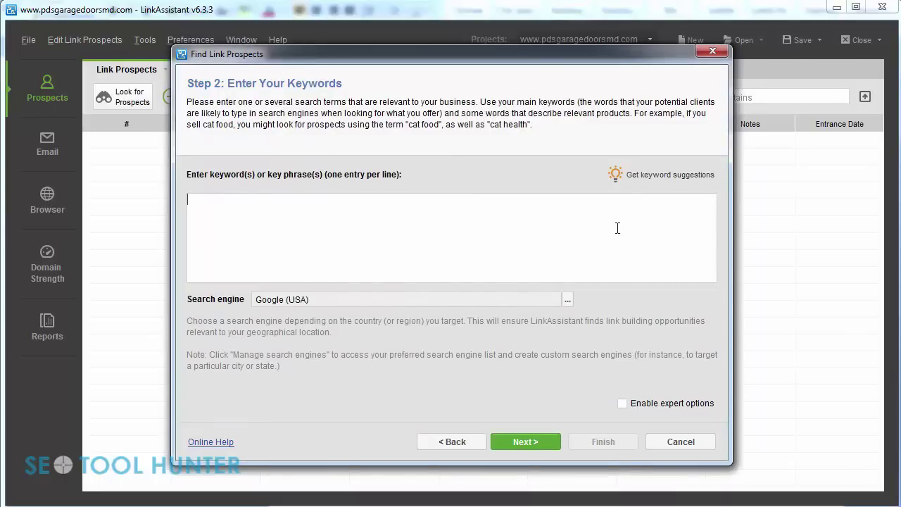
text(precision garage door garage door repair md garage door repair maryland garage doors maryland precision garage doors)
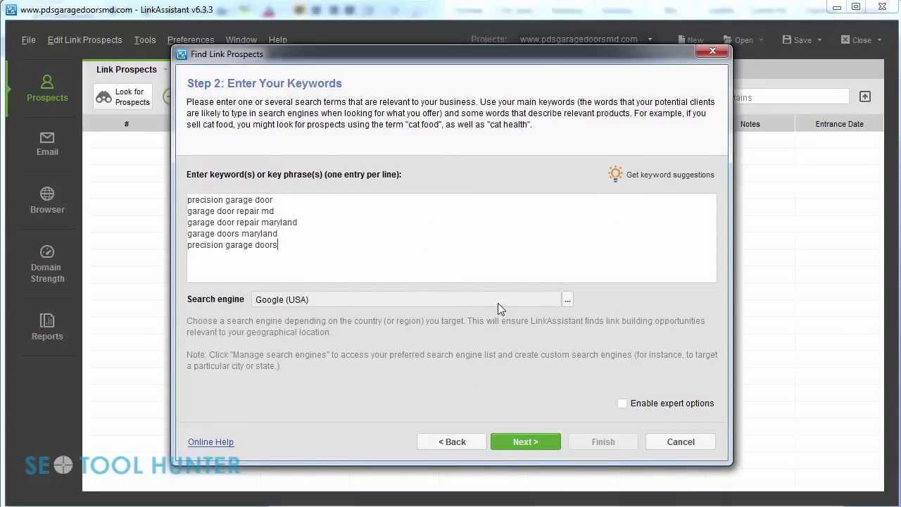
click(567, 300)
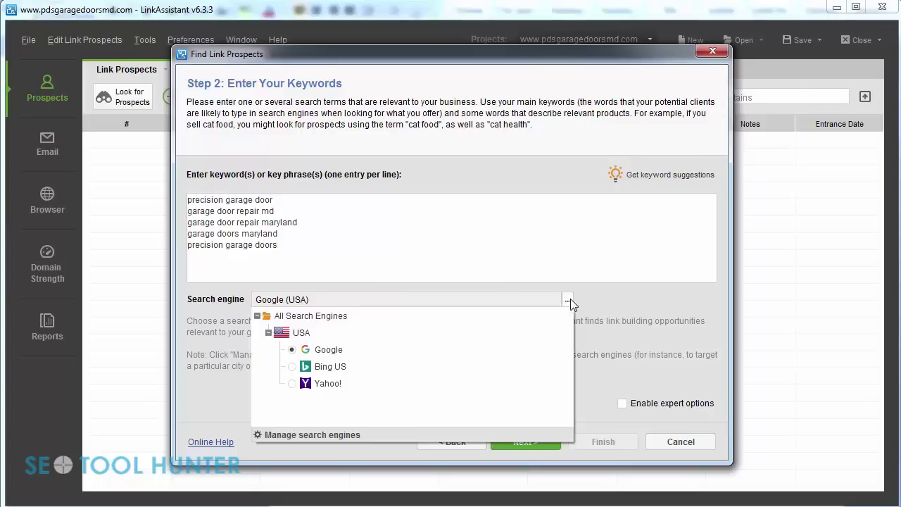
click(569, 301)
click(569, 301)
click(569, 301)
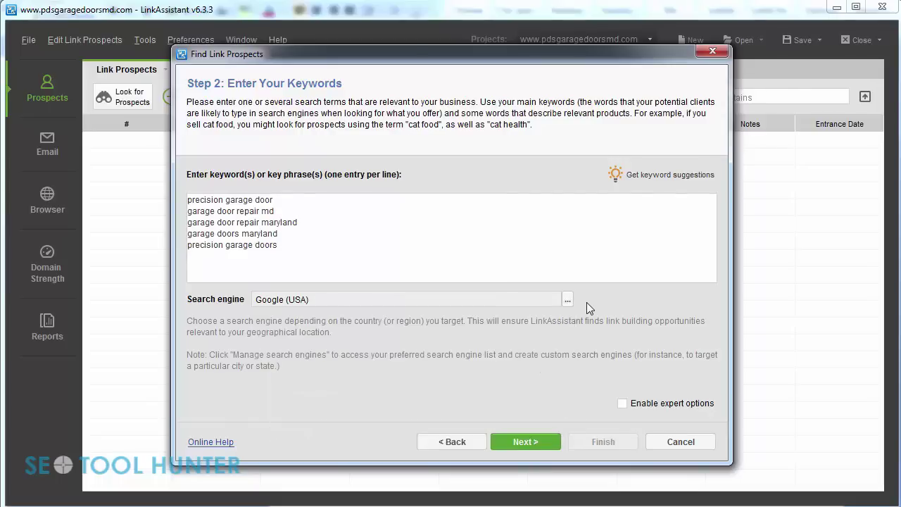
click(555, 443)
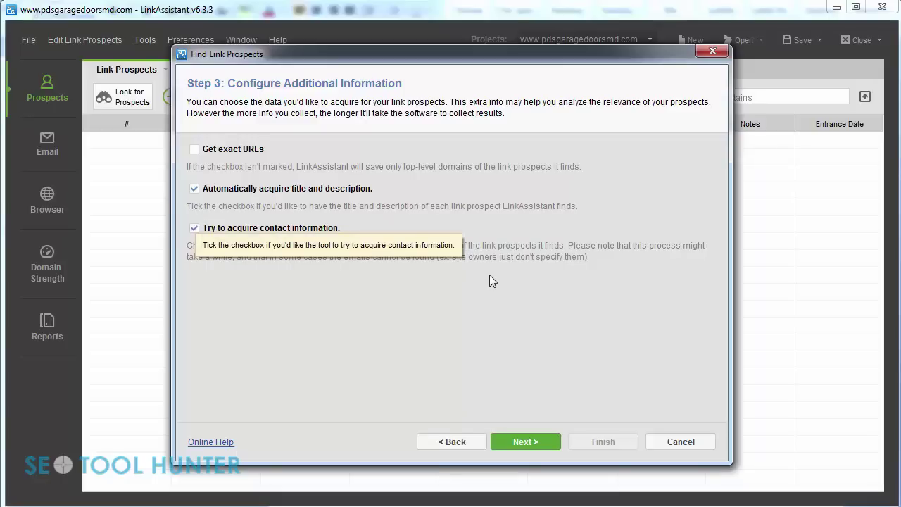
Run the directory search, collecting titles, descriptions and contact information, and review the found prospects with a widened Page title column
click(520, 438)
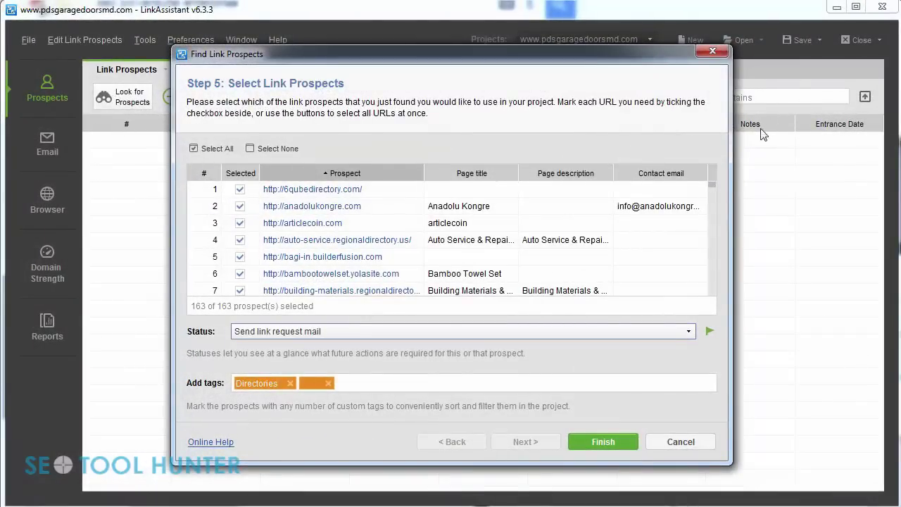
drag(712, 185, 715, 293)
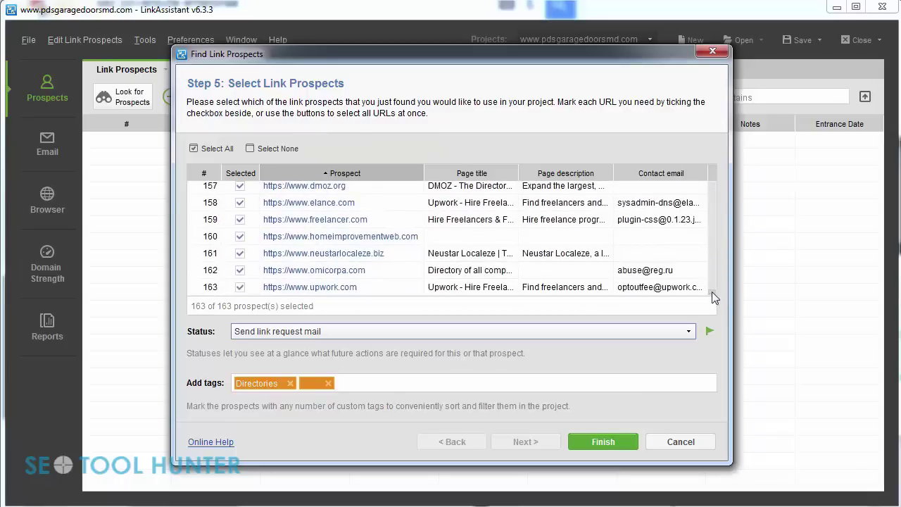
drag(711, 291, 713, 181)
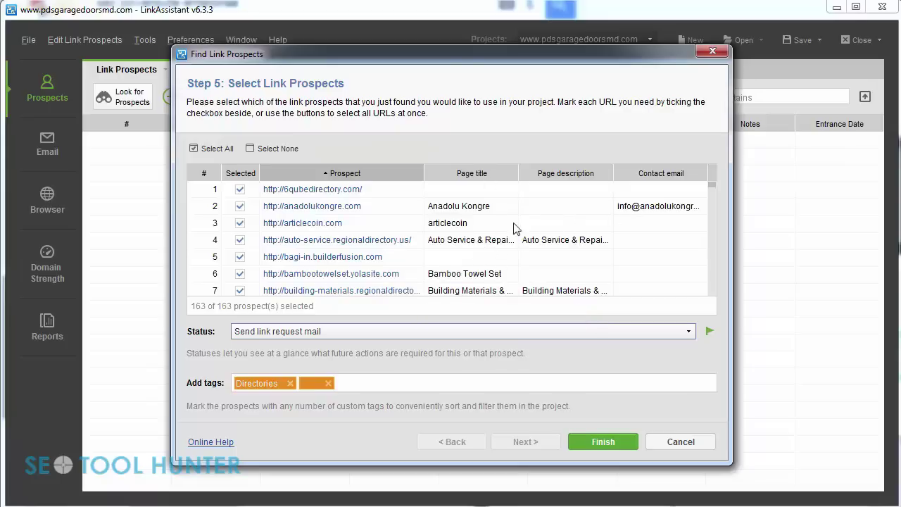
drag(526, 174, 553, 173)
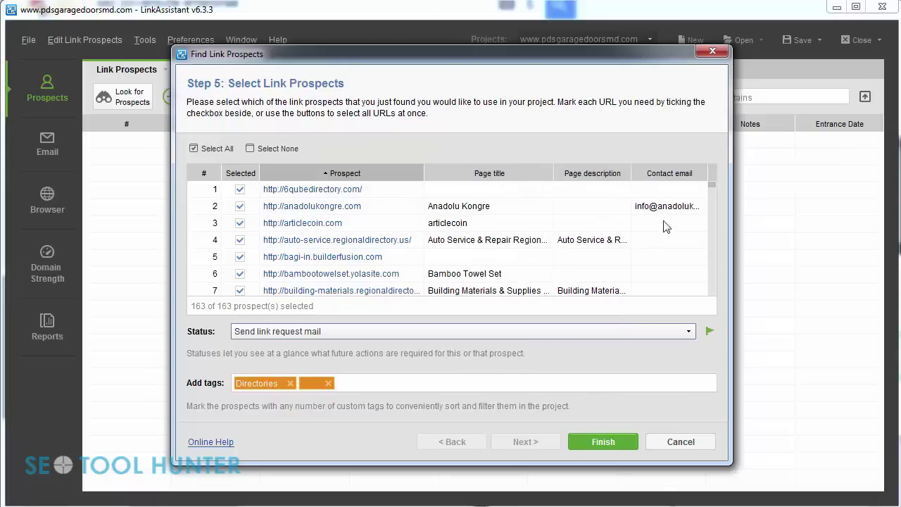
click(713, 197)
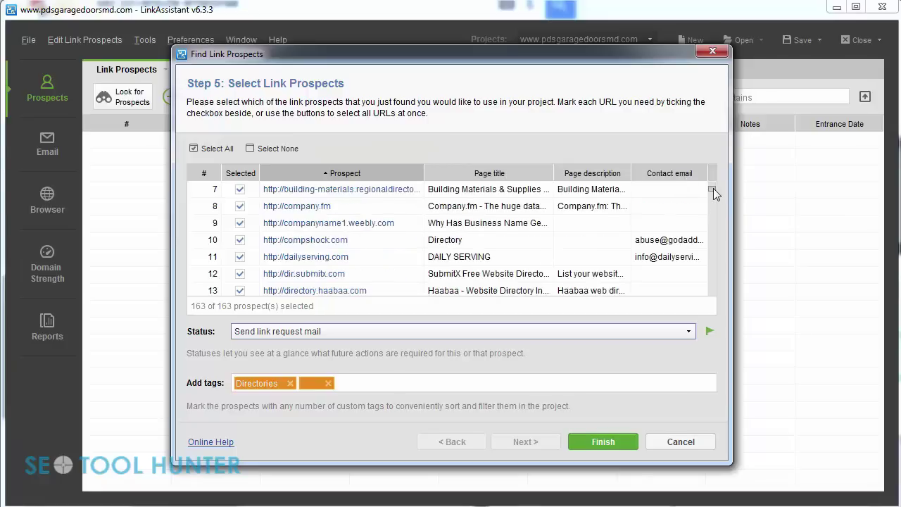
scroll(712, 190, down, 1)
drag(712, 189, 710, 168)
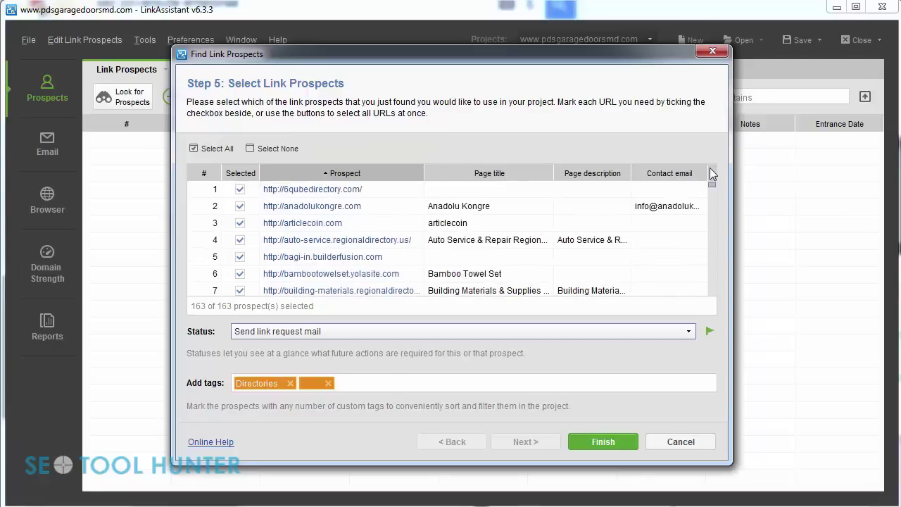
Add all found prospects to the project, keeping the status Send link request mail and the Directories tag
click(435, 334)
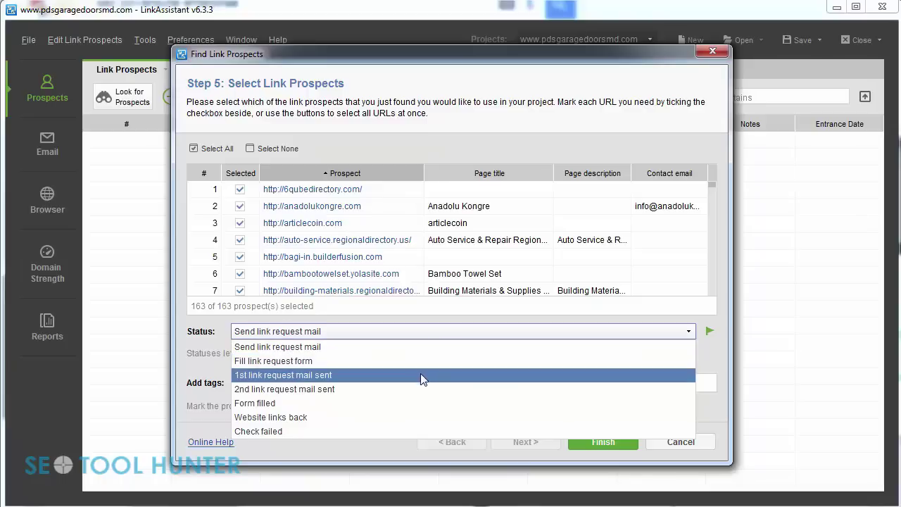
click(708, 360)
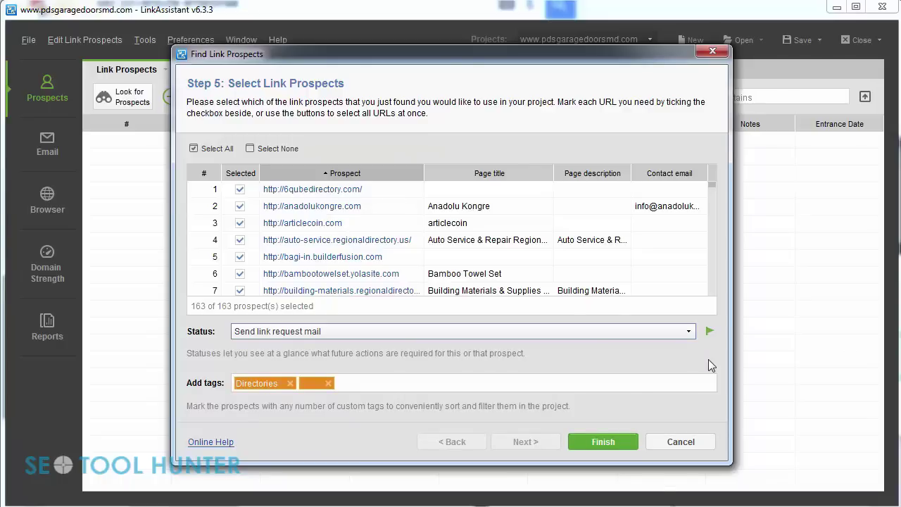
click(623, 442)
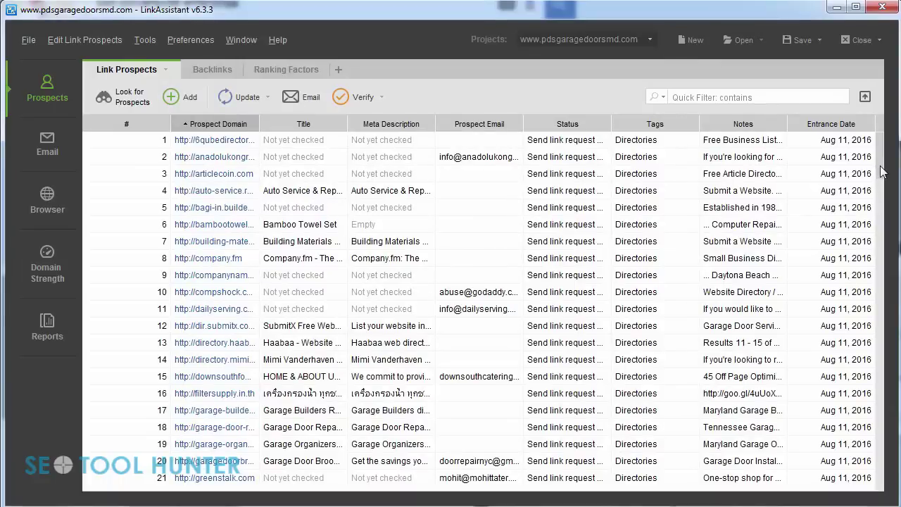
Widen the Notes and Status columns in the link prospects table
click(232, 190)
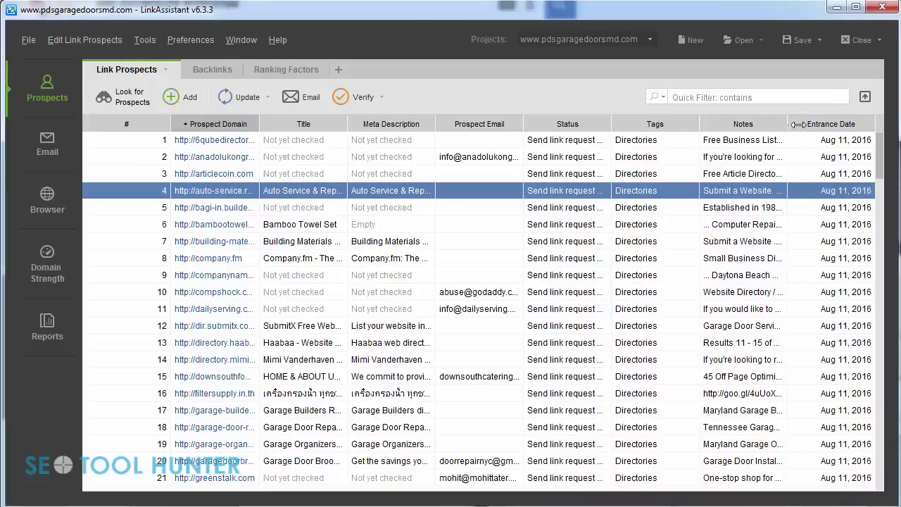
drag(797, 124, 855, 123)
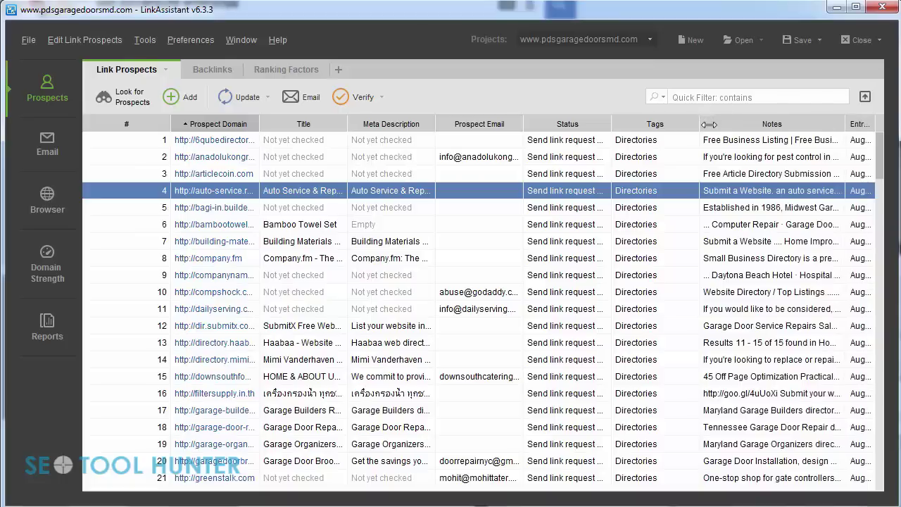
drag(706, 123, 674, 124)
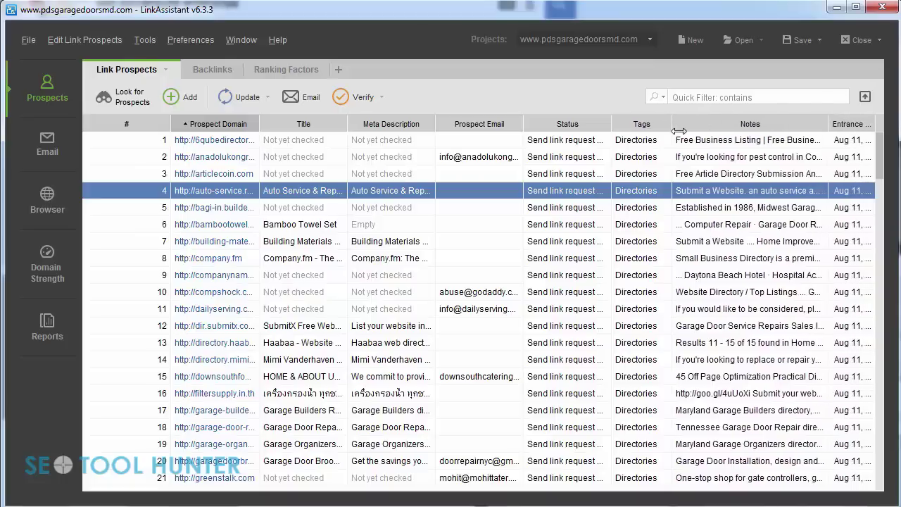
click(730, 244)
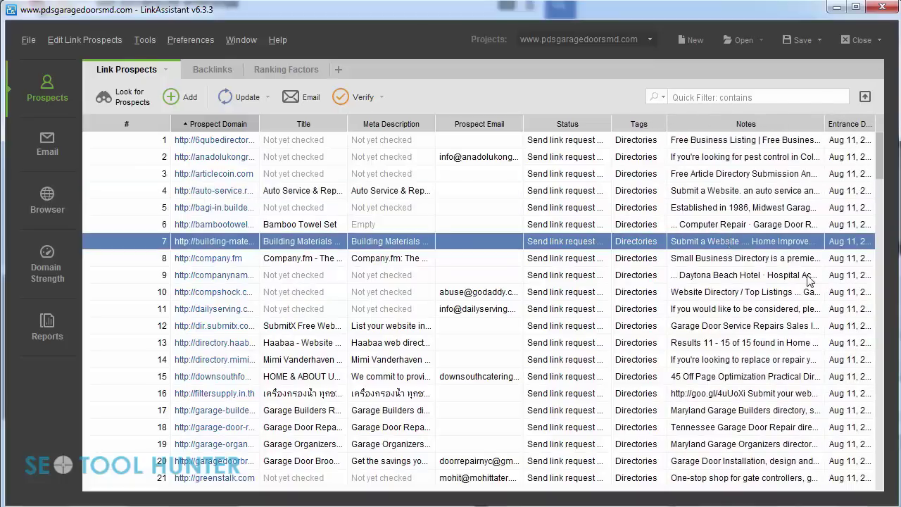
drag(666, 124, 706, 124)
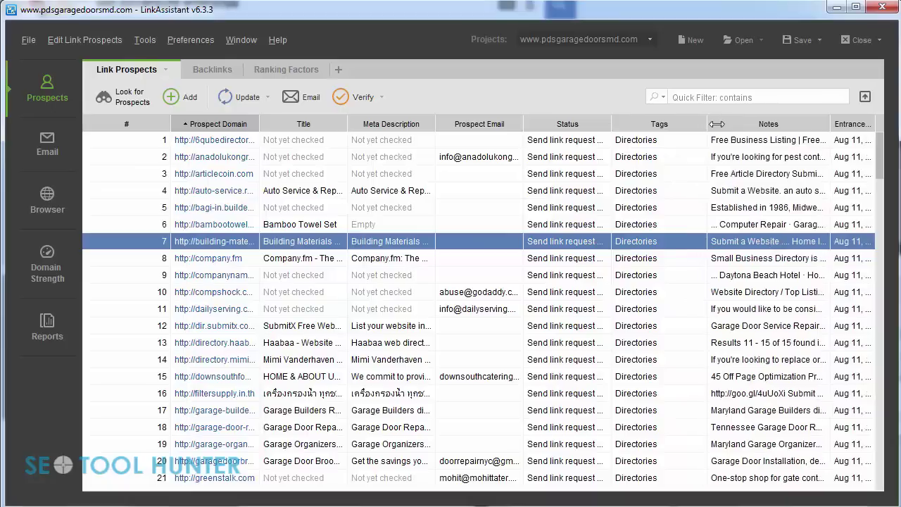
drag(613, 124, 630, 124)
Select the 6qubedirectory.com, bagi-in.builderfusion.com and companyname1.weebly.com prospects together and start an email to them
click(619, 140)
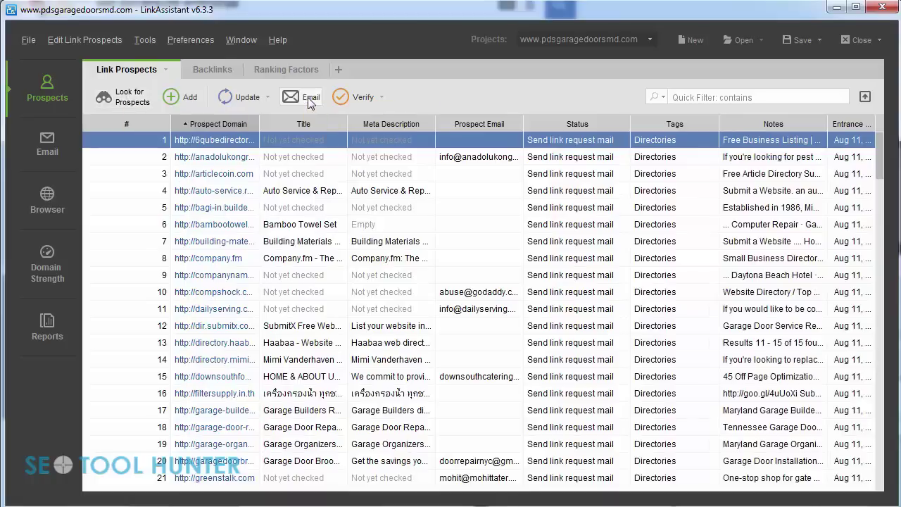
ctrl+click(212, 209)
ctrl+click(201, 276)
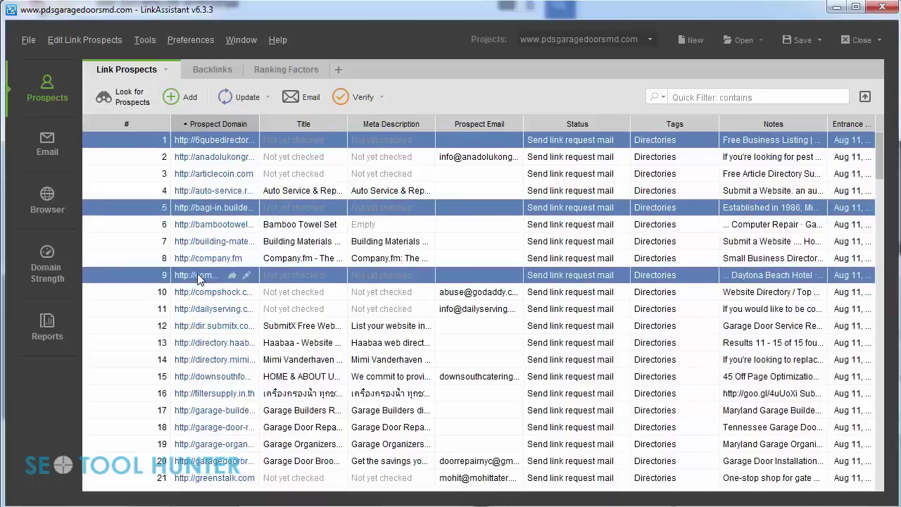
click(302, 100)
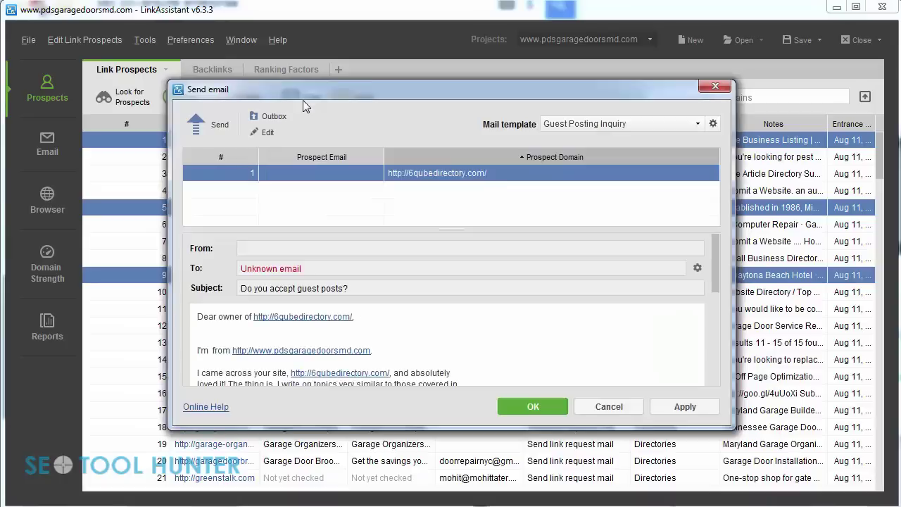
Review the email's recipient and subject fields, the available mail templates, and the full Guest Posting Inquiry message text
click(699, 268)
click(699, 268)
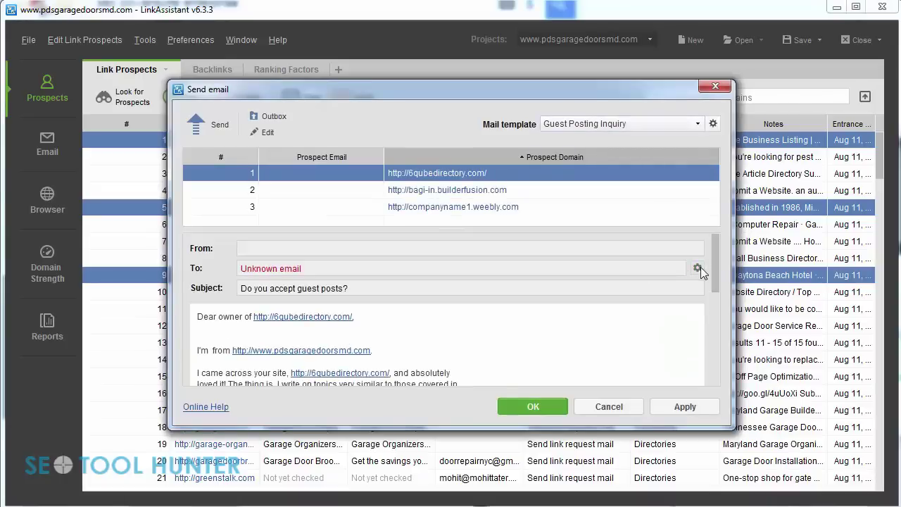
click(681, 285)
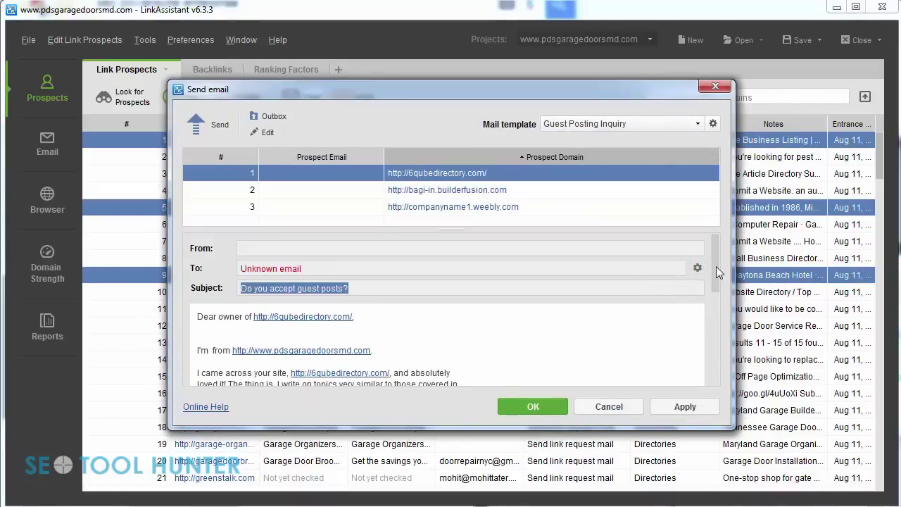
drag(716, 266, 717, 237)
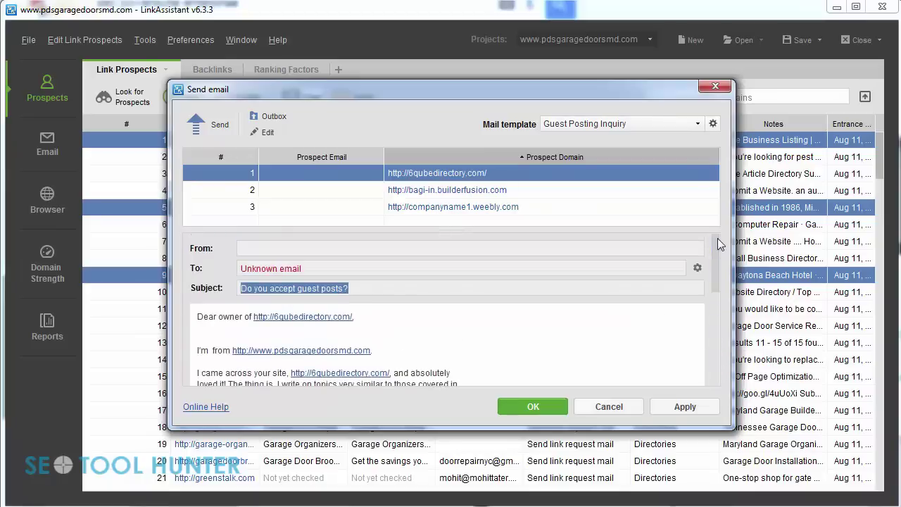
click(686, 123)
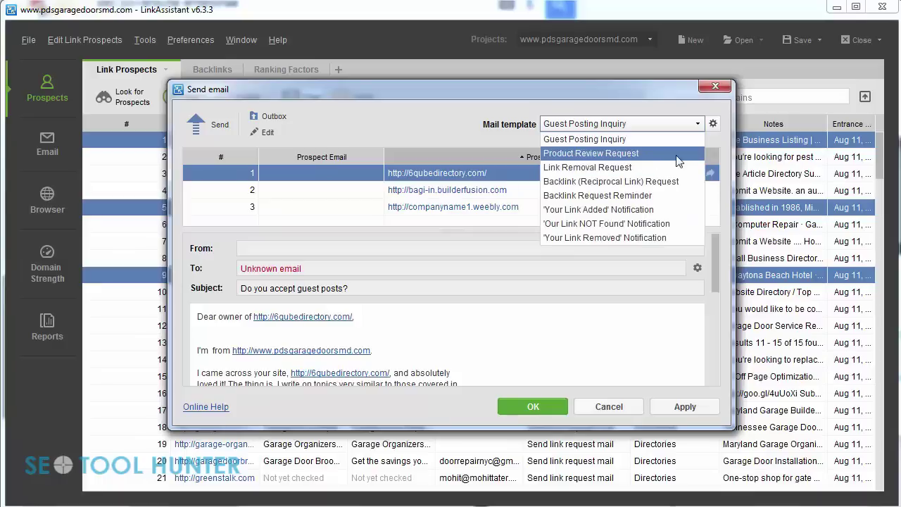
click(693, 139)
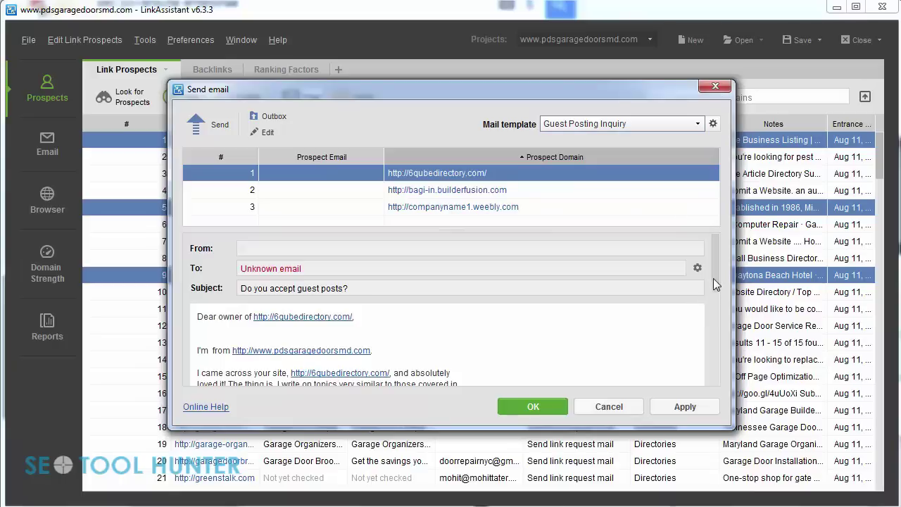
drag(715, 273, 717, 286)
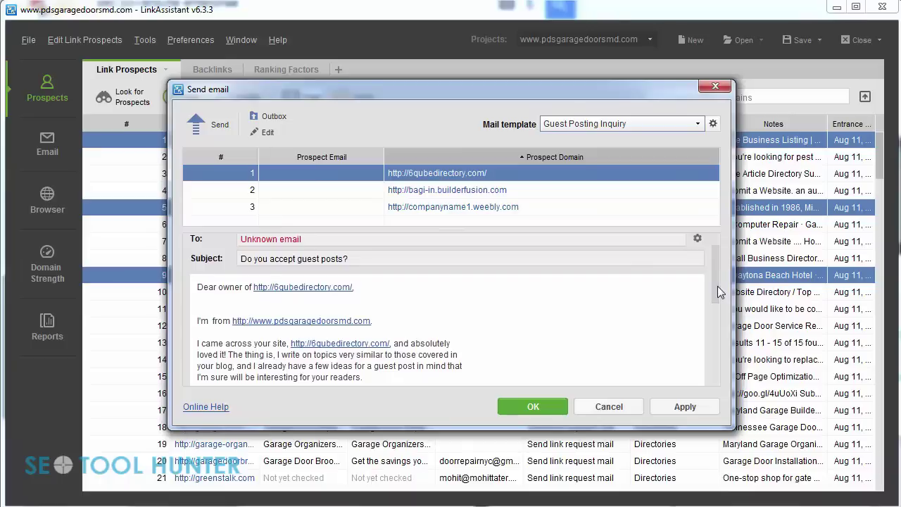
drag(717, 278, 717, 350)
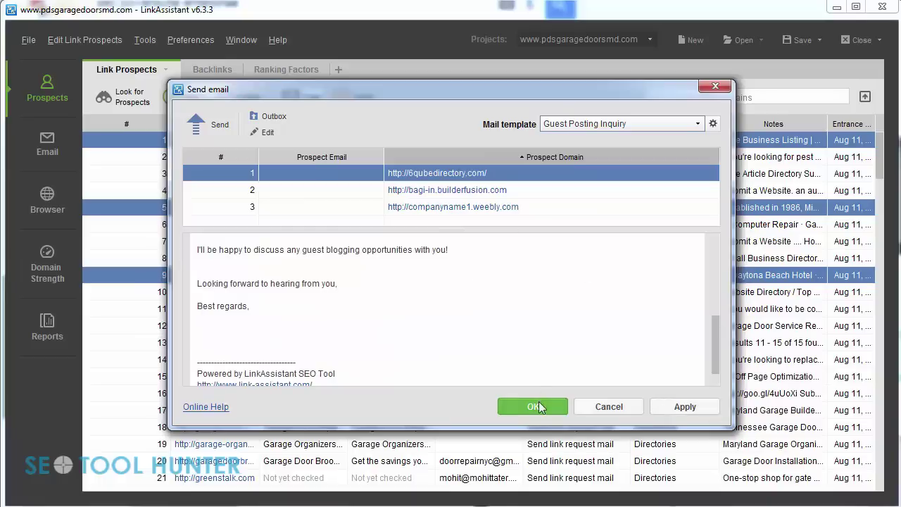
Leave the email draft, look at the project's mail folders and return to the link prospects list
click(539, 406)
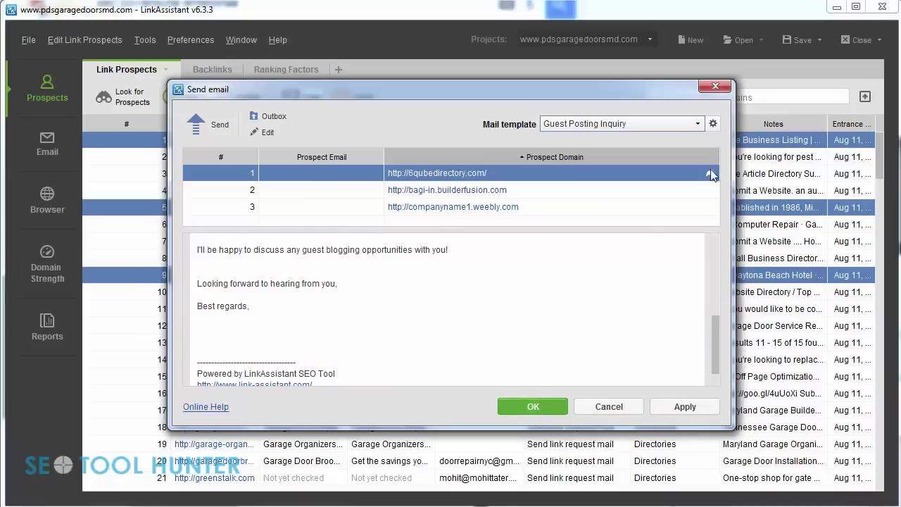
click(53, 151)
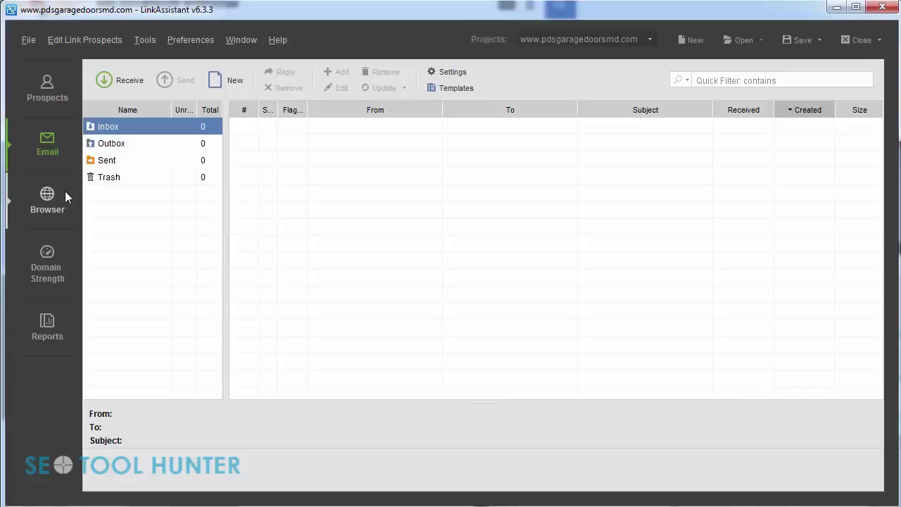
click(48, 87)
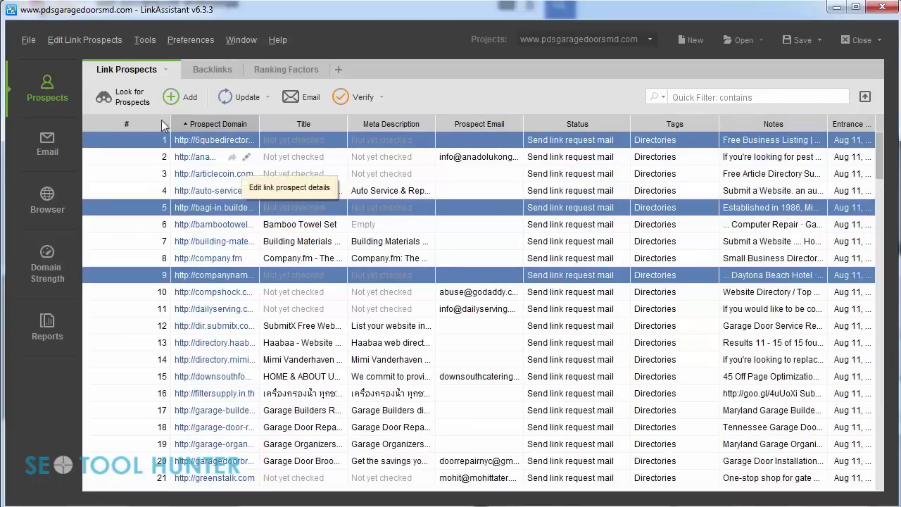
Set up a Guest Posting prospect search for precision garage door, garage door repair md, garage door repair maryland, garage doors maryland and precision garage doors
click(123, 92)
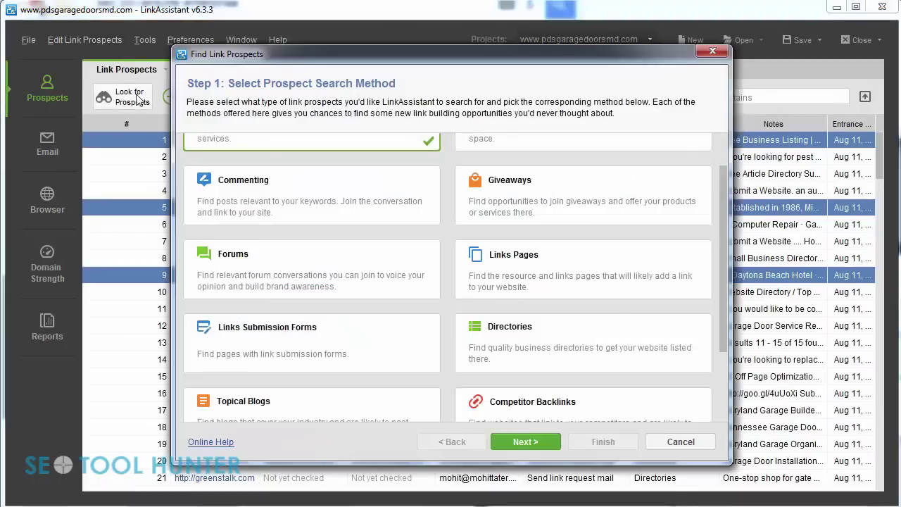
drag(723, 262, 721, 176)
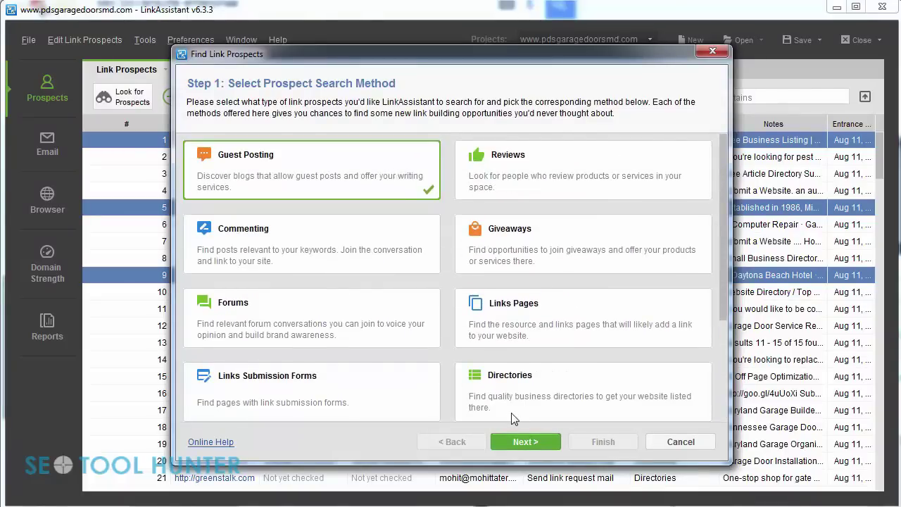
click(524, 442)
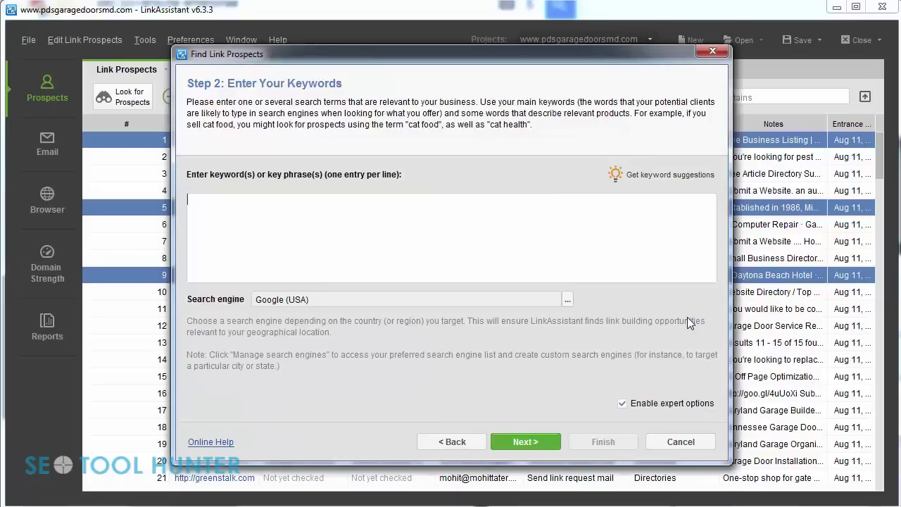
text(precision garage door garage door repair md garage door repair maryland garage doors maryland precision garage doors)
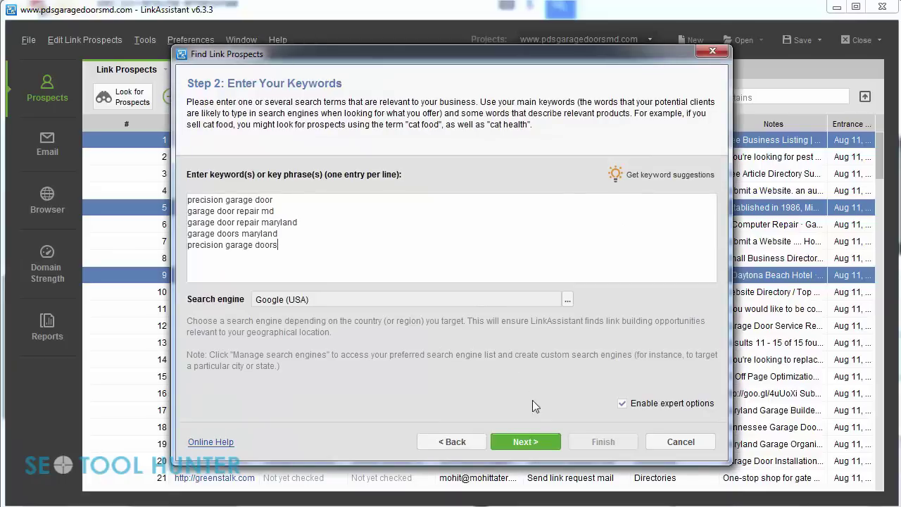
click(524, 442)
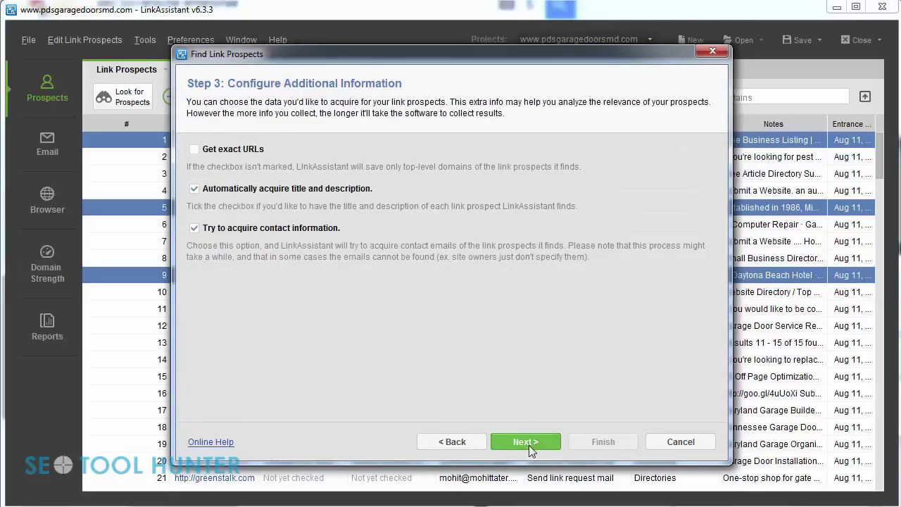
Run the guest posting search with title, description and contact information enabled, stop it early and dismiss the completion notice
click(528, 442)
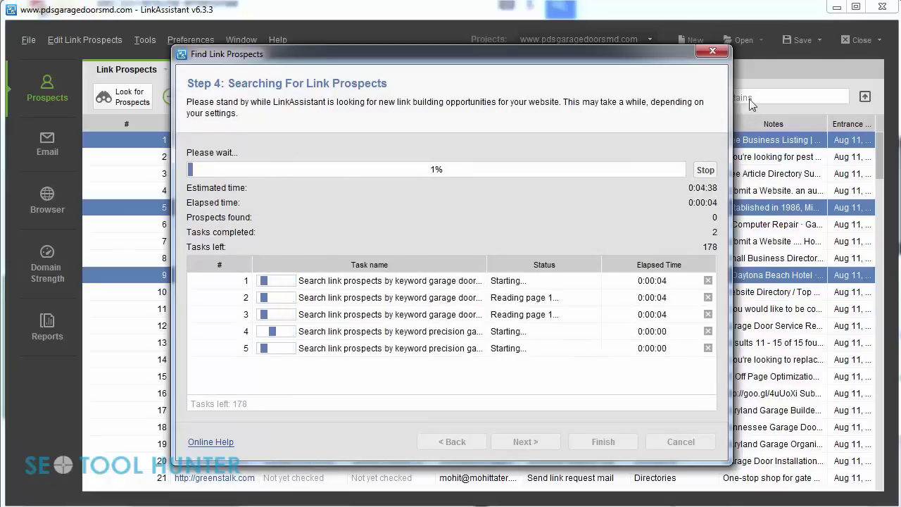
click(705, 171)
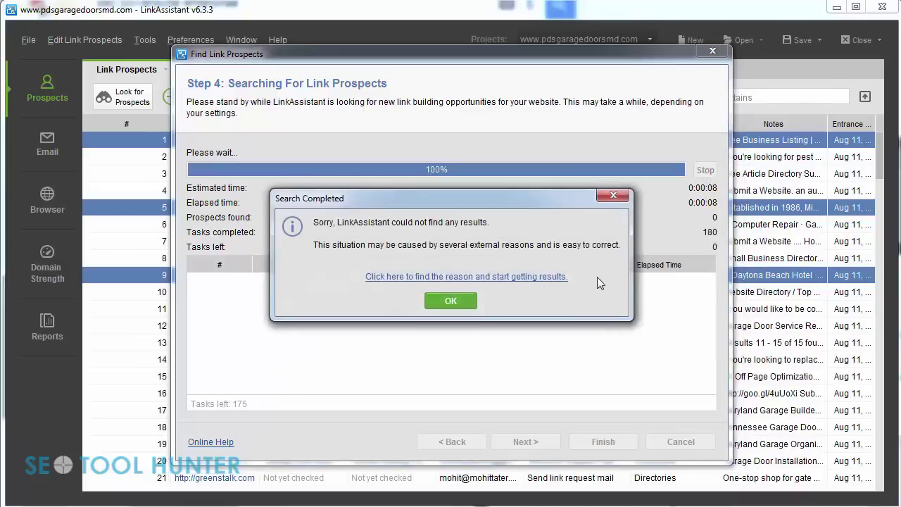
click(449, 301)
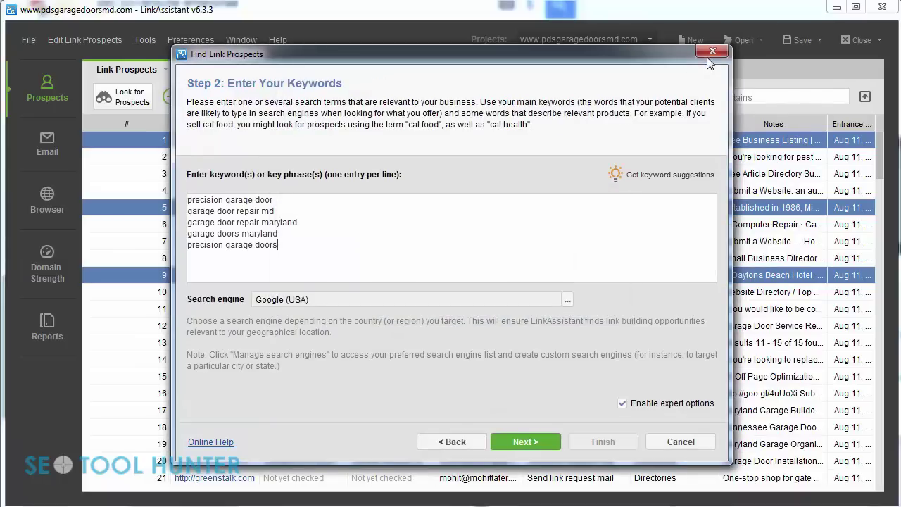
Close the prospect search wizard and review the Link Partner Management report's site summary, progress graph and partner statuses
click(709, 54)
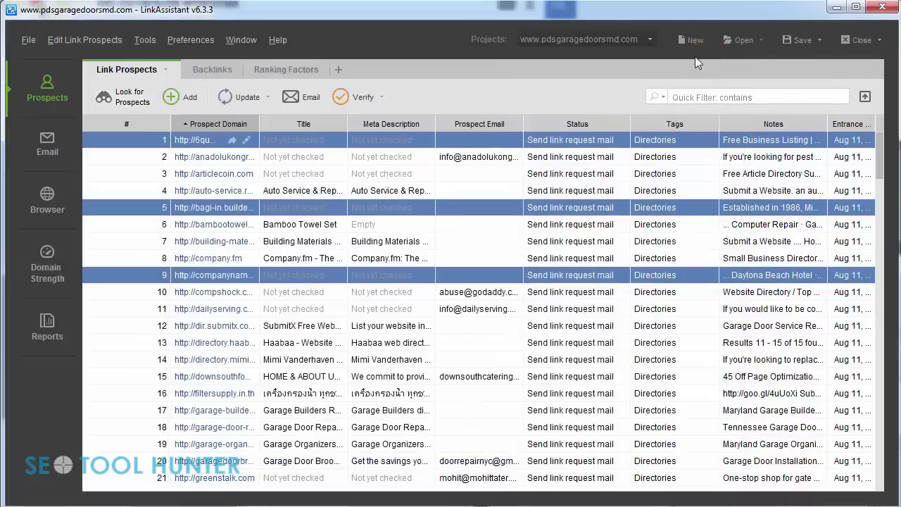
click(50, 321)
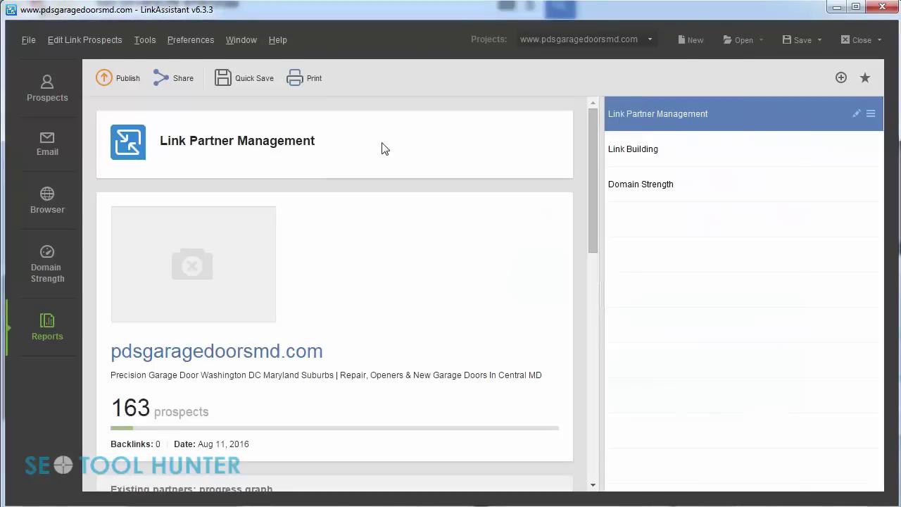
drag(592, 166, 601, 248)
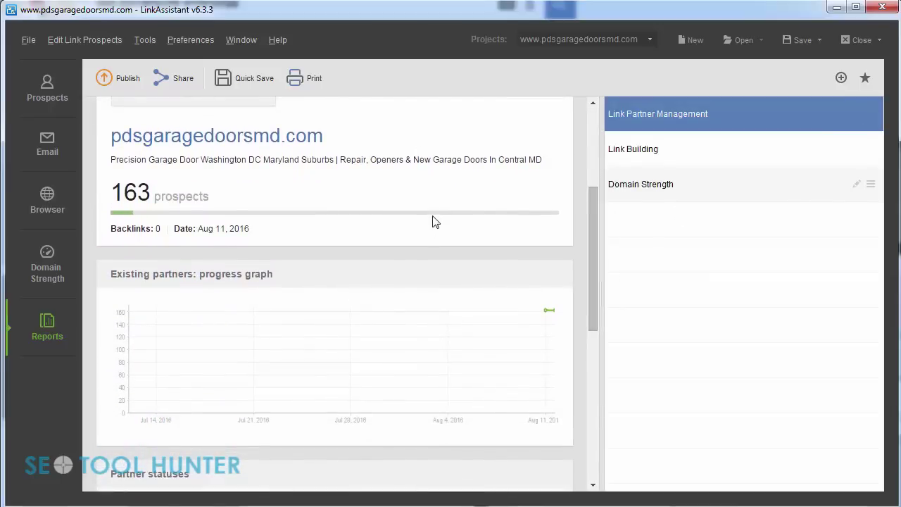
drag(592, 242, 598, 285)
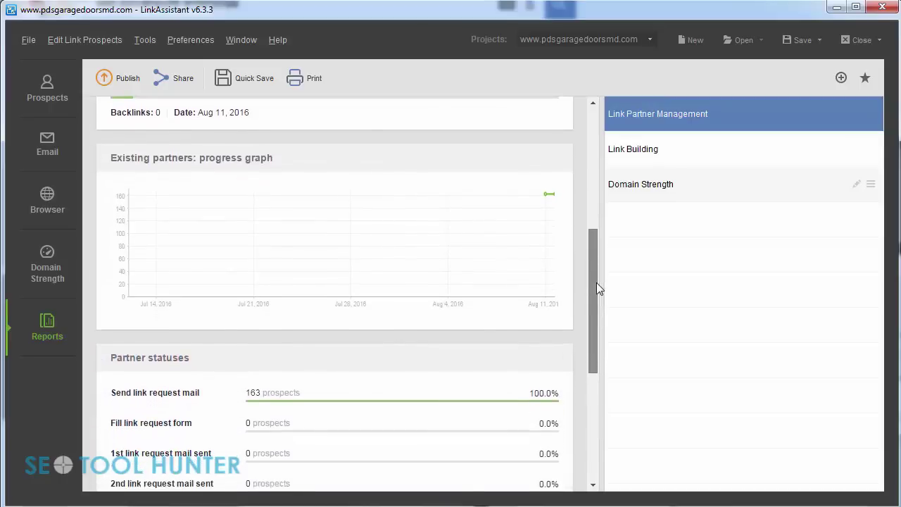
drag(587, 283, 594, 345)
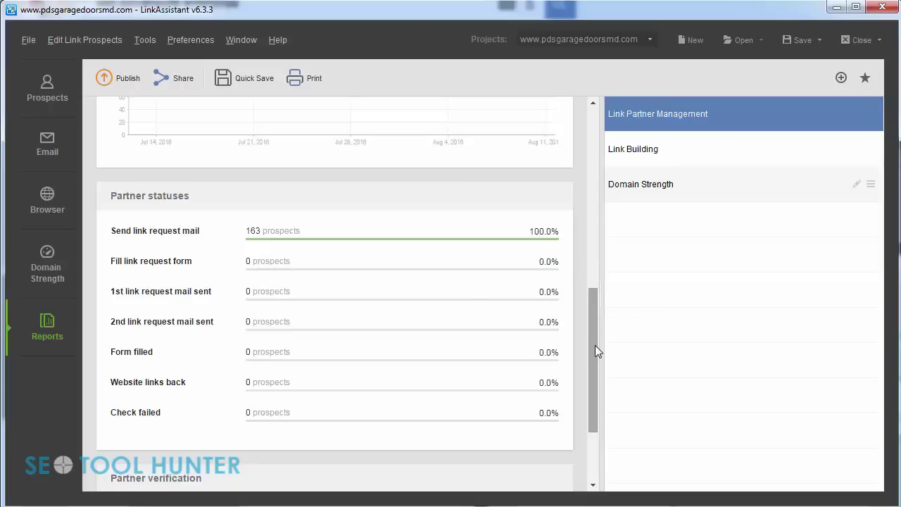
mouse_move(595, 345)
mouse_down()
mouse_move(592, 402)
mouse_move(588, 180)
mouse_move(592, 354)
mouse_up()
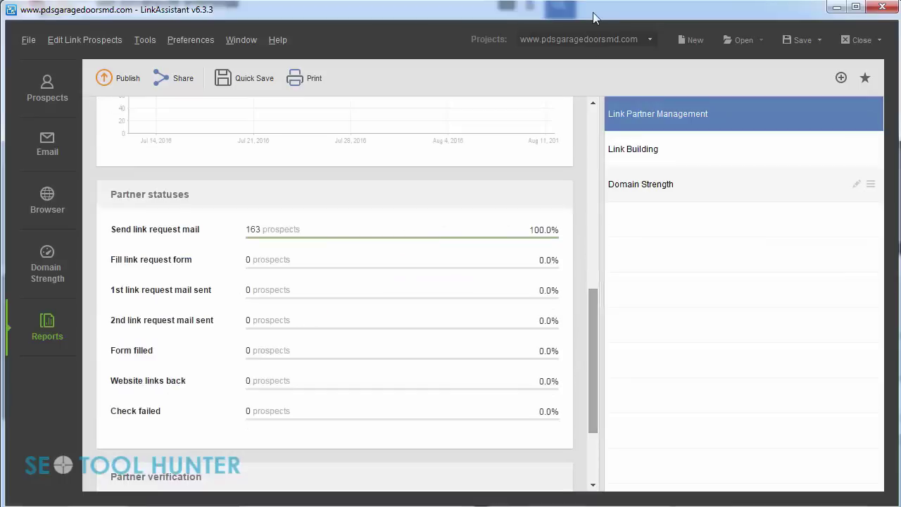
drag(590, 309, 594, 111)
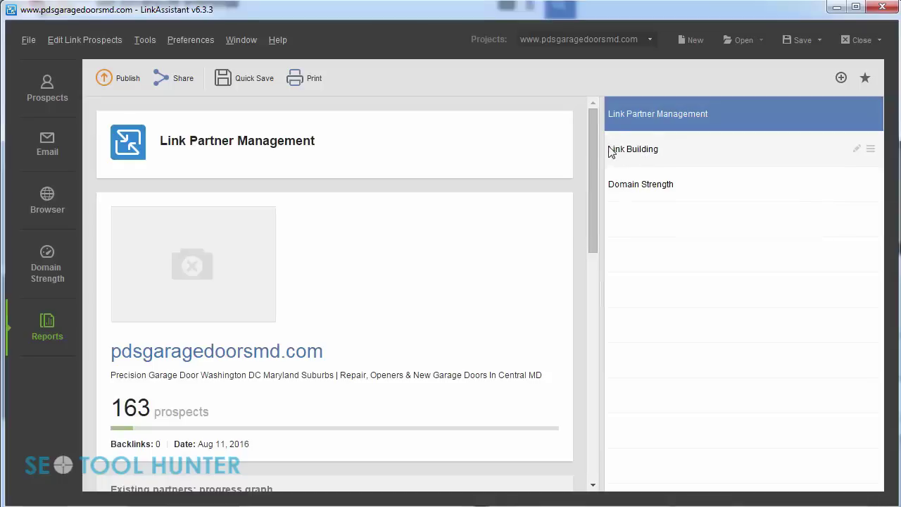
drag(596, 155, 592, 127)
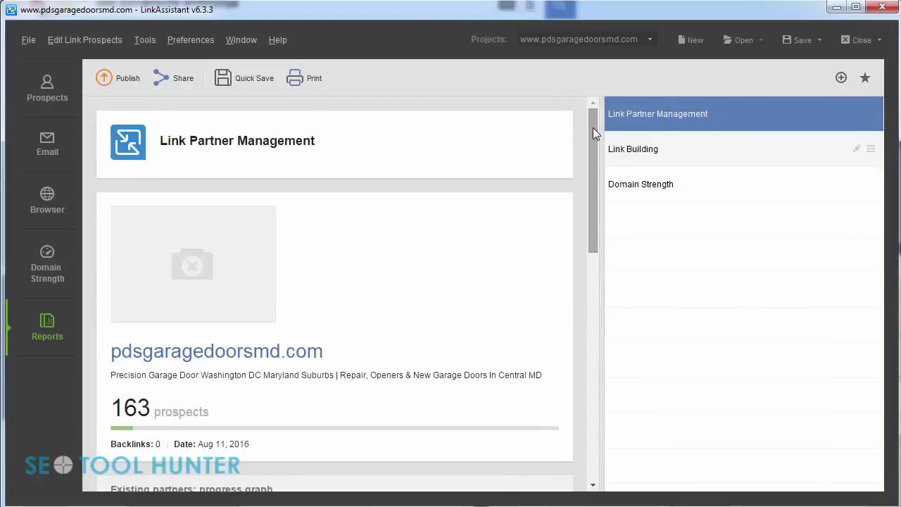
Start a ranking factors update for all prospects with the preselected factors, and move the progress dialog clear of the first prospect rows
click(50, 91)
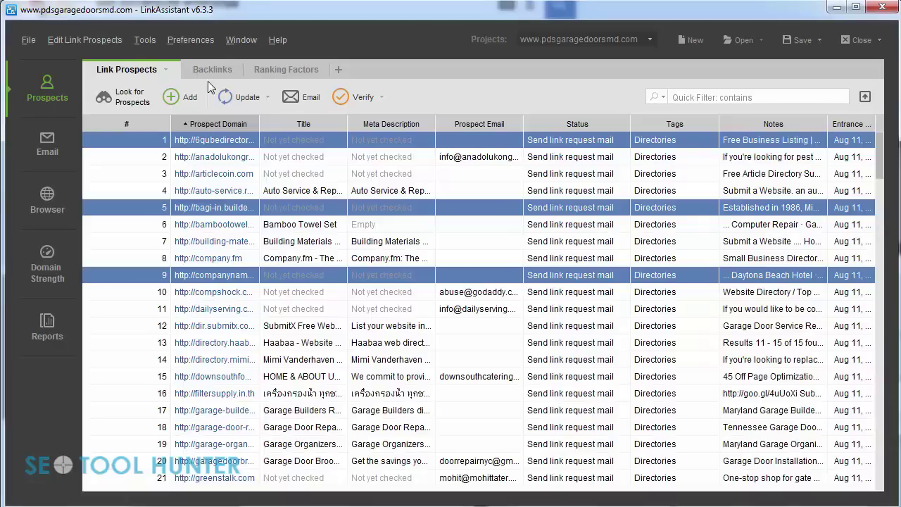
click(279, 69)
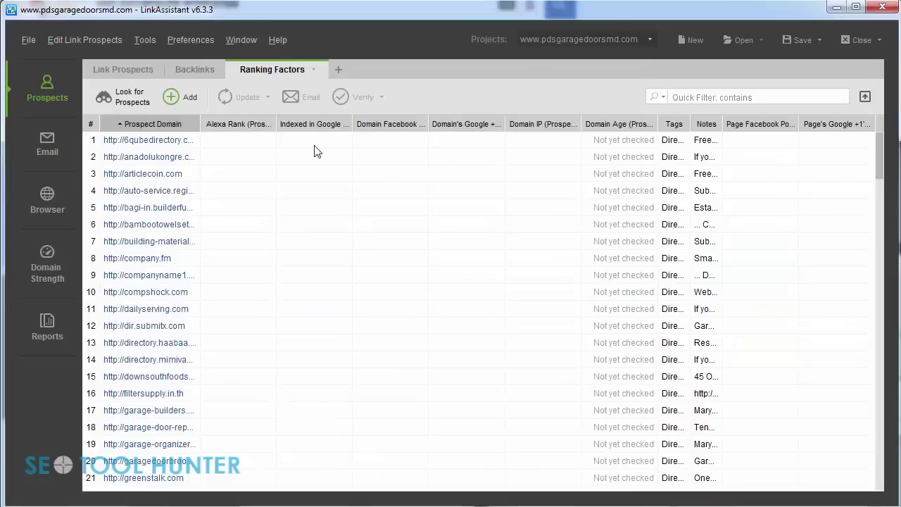
click(96, 142)
key(ctrl+a)
click(266, 98)
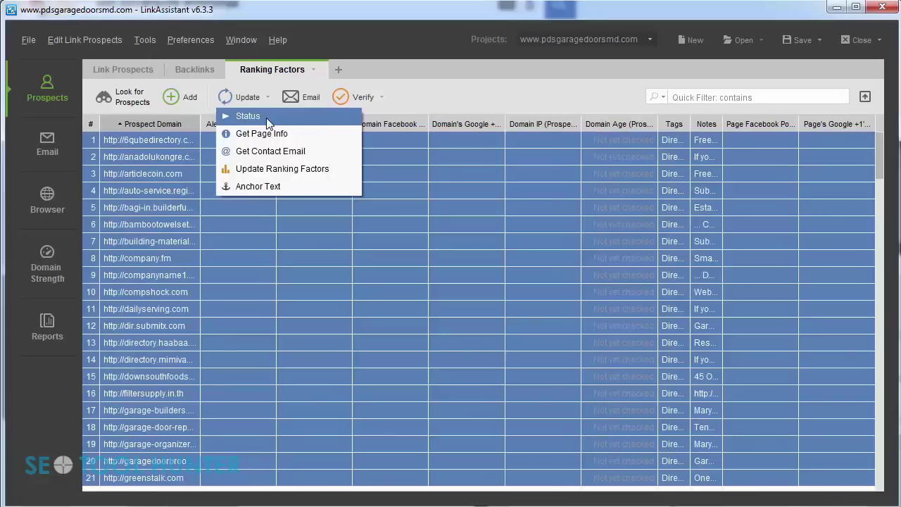
click(272, 169)
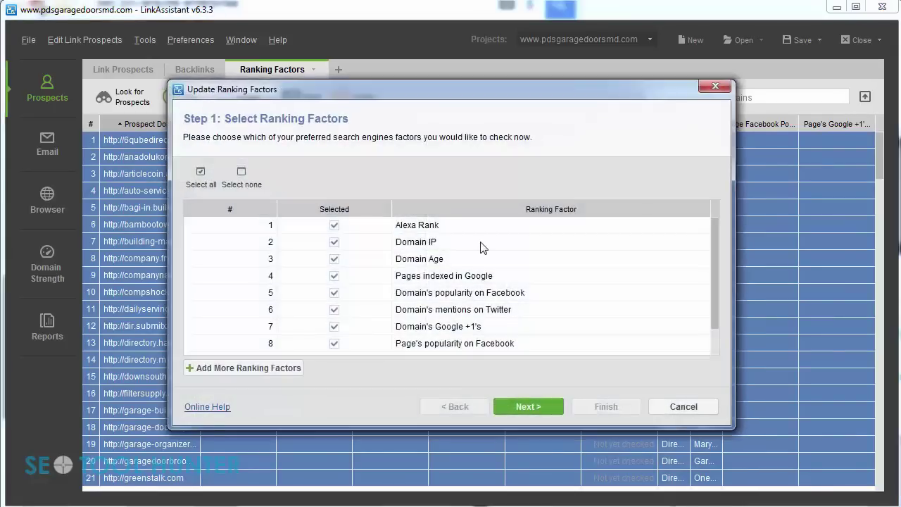
mouse_move(716, 277)
mouse_down()
mouse_move(715, 284)
mouse_move(710, 260)
mouse_up()
click(514, 407)
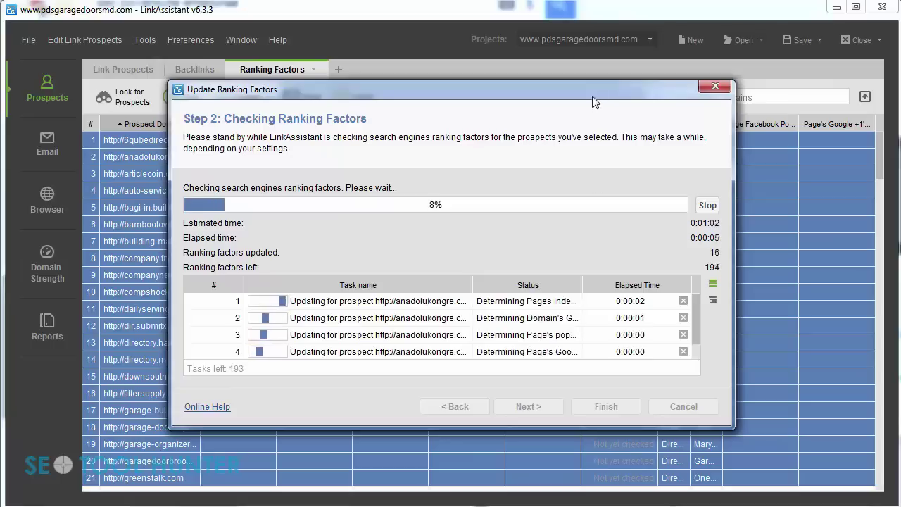
drag(593, 102, 592, 205)
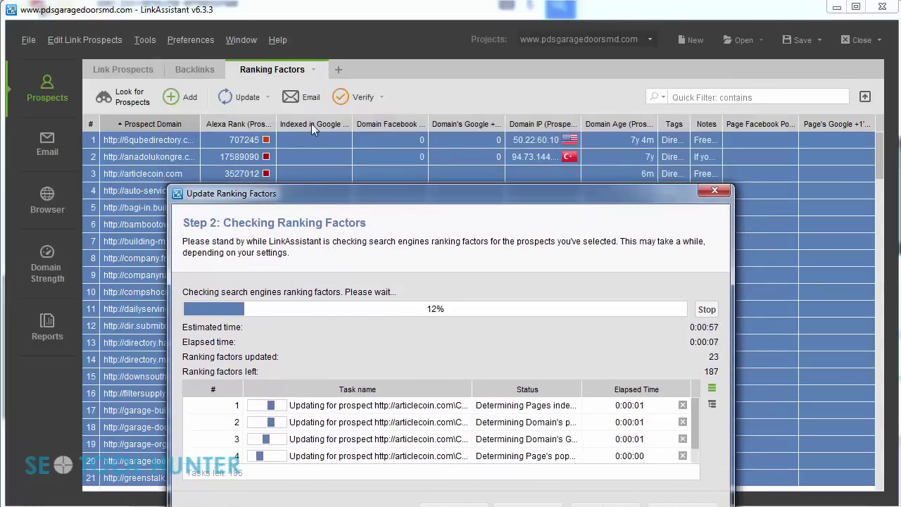